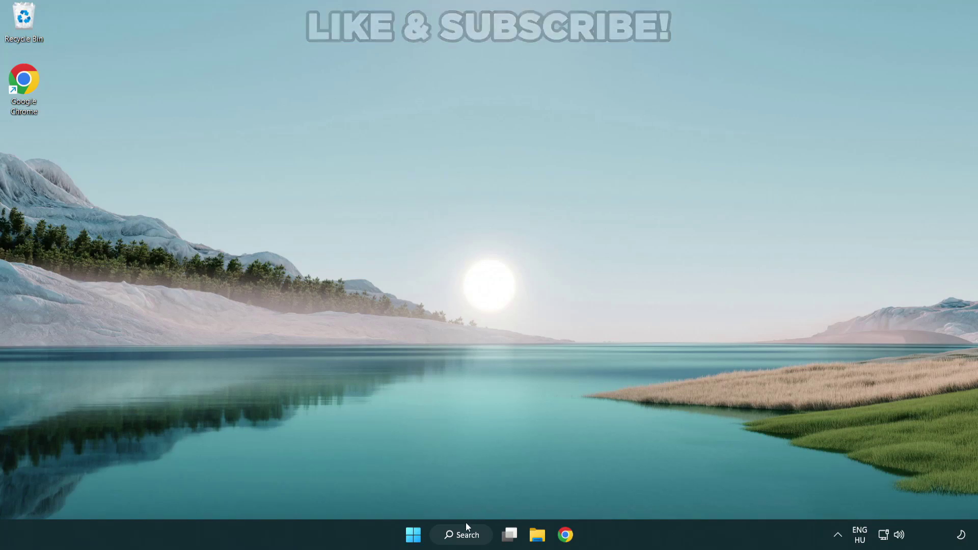
# Step: Search Windows for 'device manager' and launch Device Manager
pyautogui.click(467, 535)
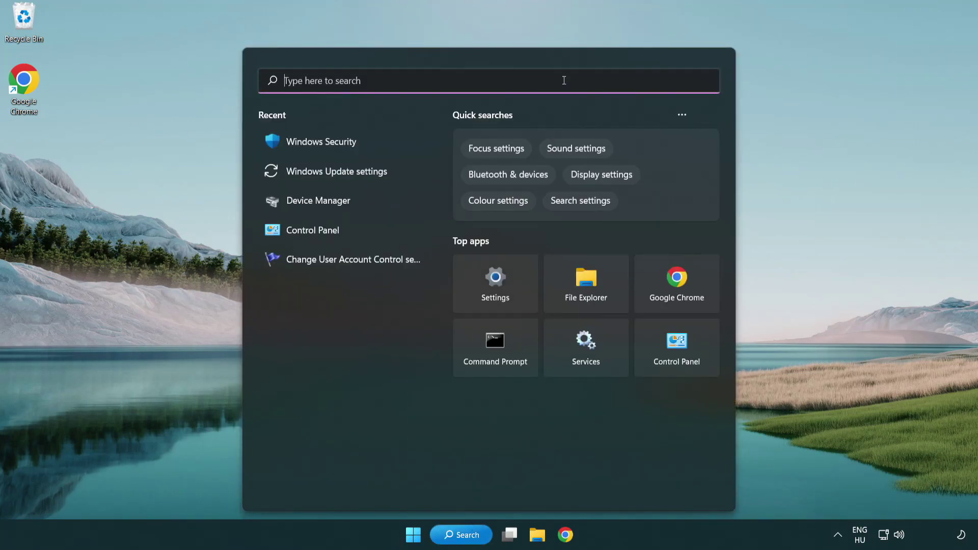
pyautogui.write('device m')
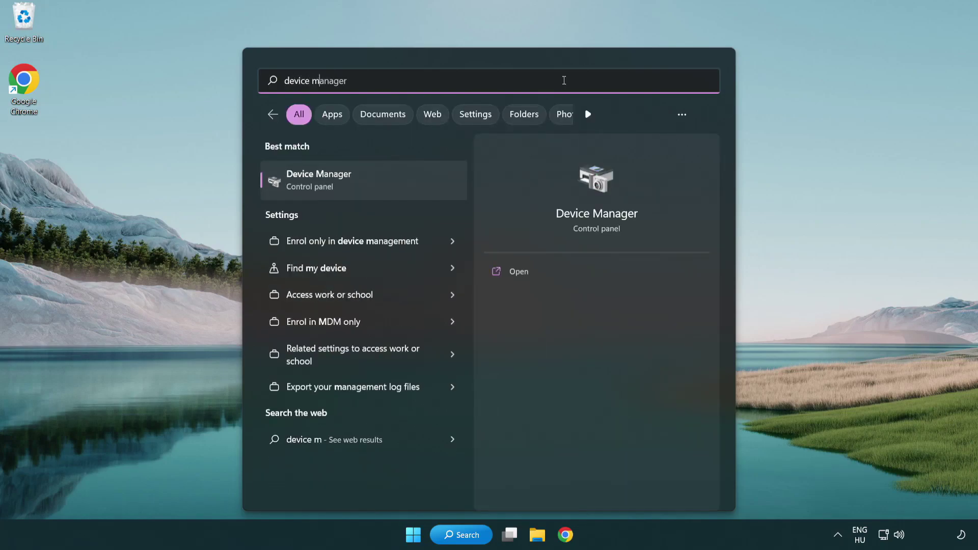
pyautogui.write('anager')
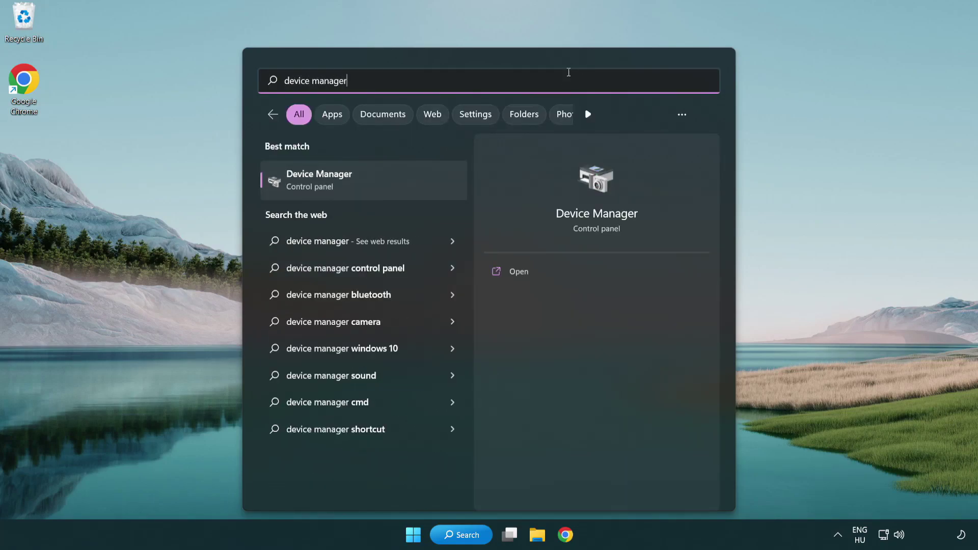
pyautogui.click(392, 184)
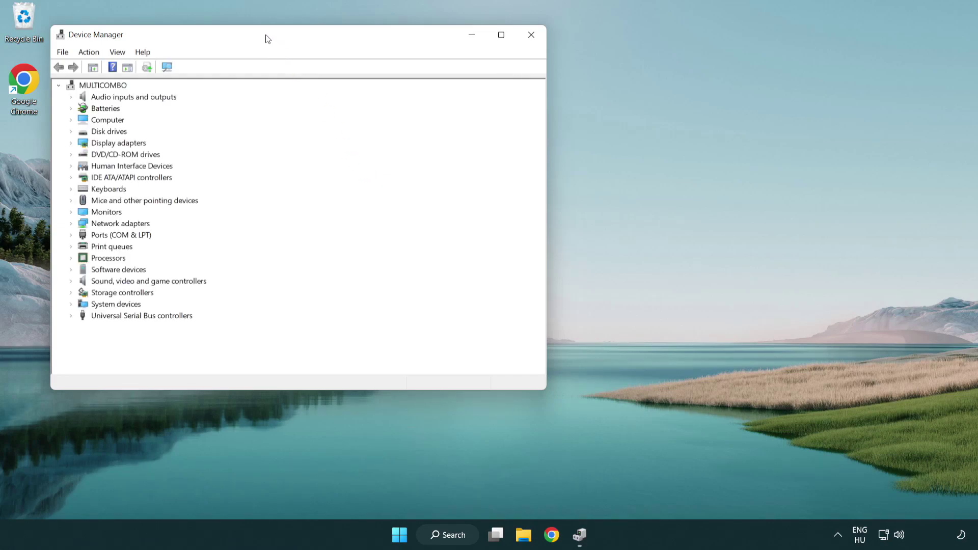
# Step: Center Device Manager, expand Display adapters, and bring up the VMware SVGA 3D adapter's context menu
pyautogui.moveTo(266, 38); pyautogui.dragTo(429, 98)
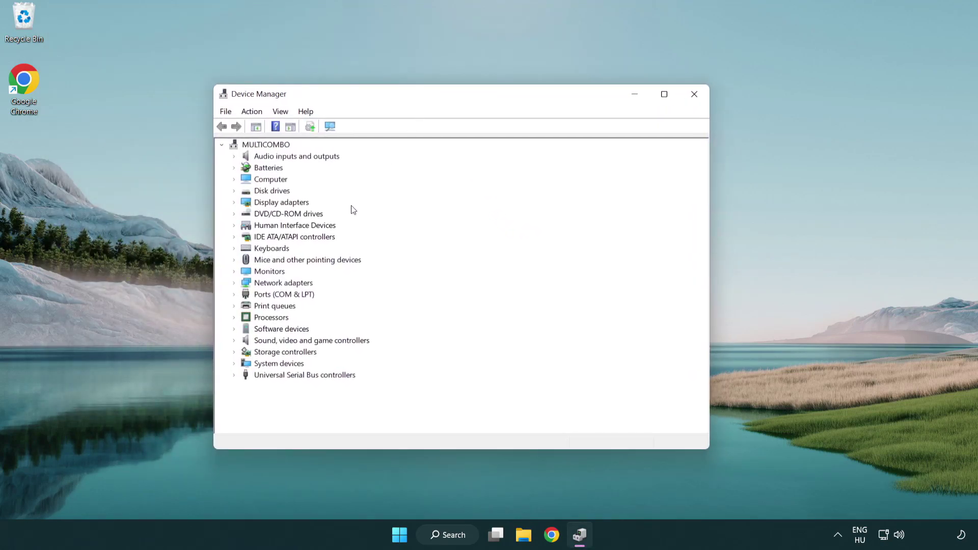
pyautogui.click(268, 204)
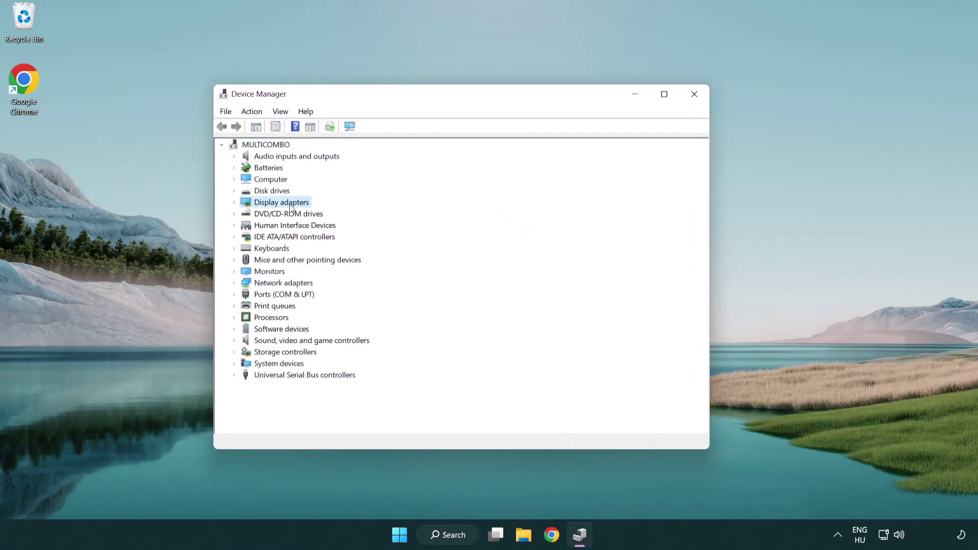
pyautogui.click(234, 202)
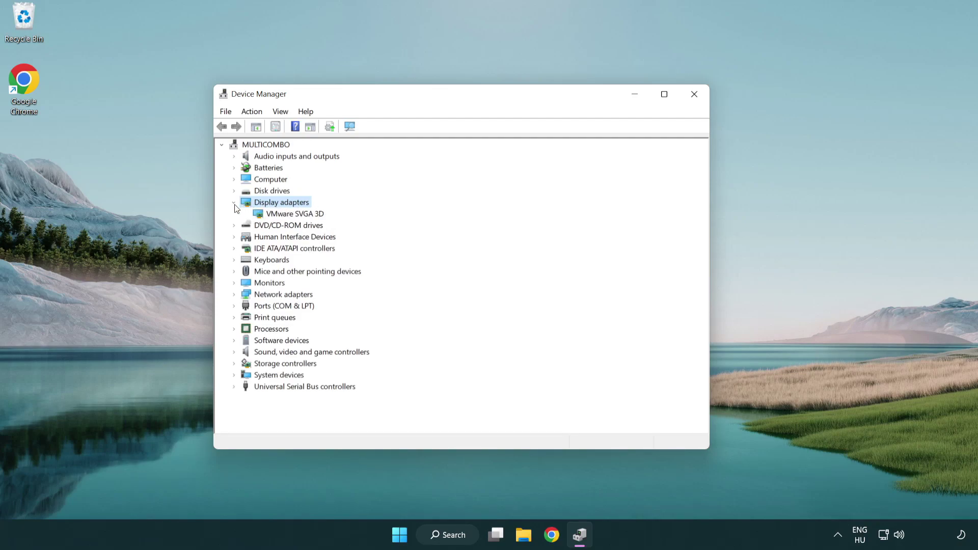
pyautogui.click(292, 216)
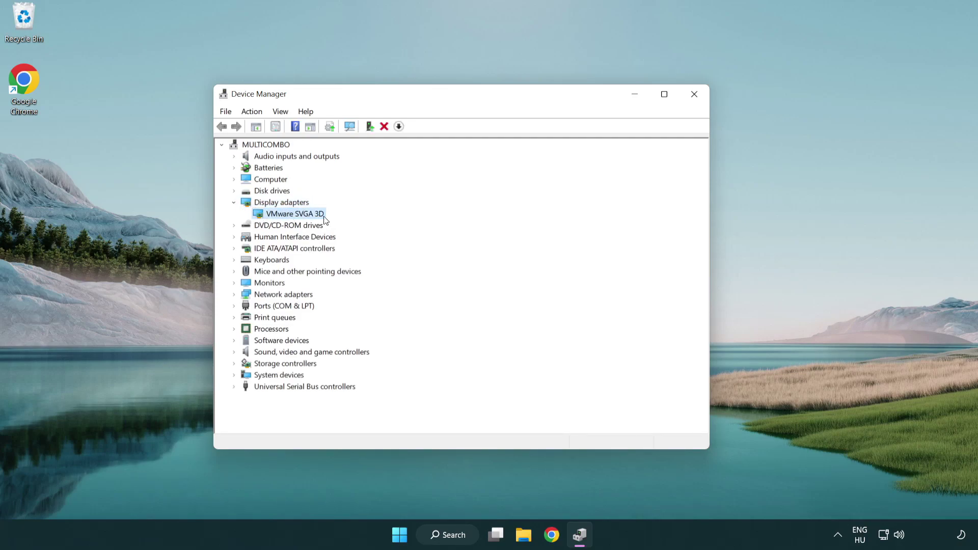
pyautogui.rightClick(292, 218)
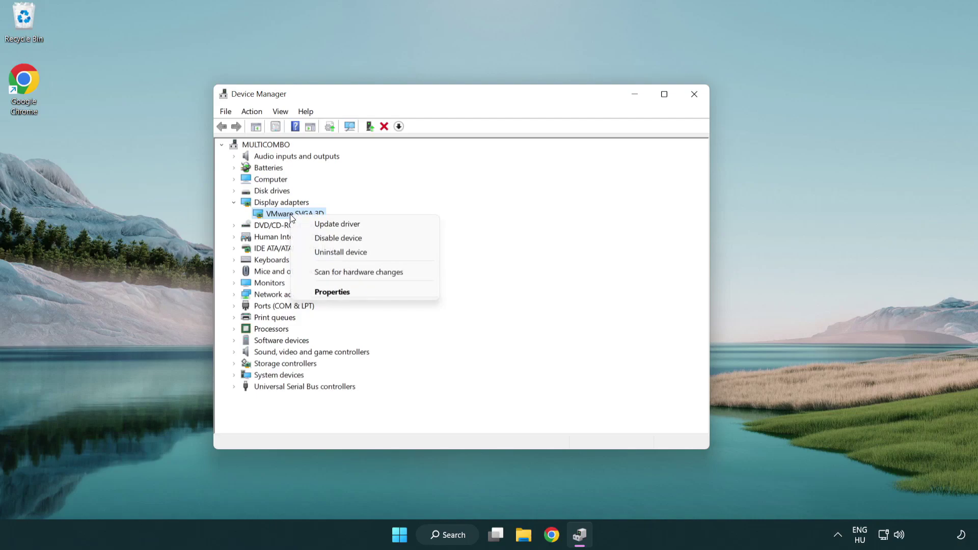
# Step: Automatically search for an updated VMware SVGA 3D driver and close the dialog once the best driver is confirmed
pyautogui.click(386, 225)
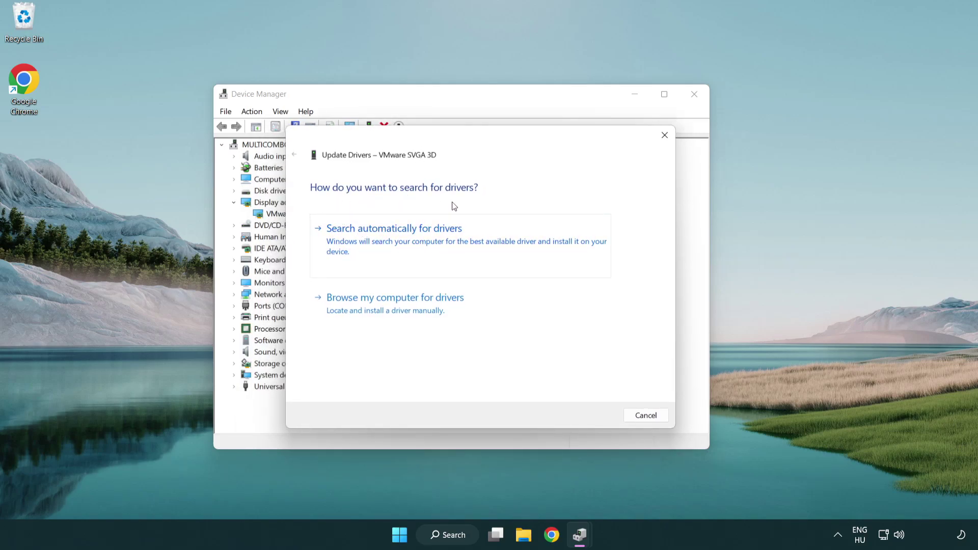
pyautogui.click(430, 238)
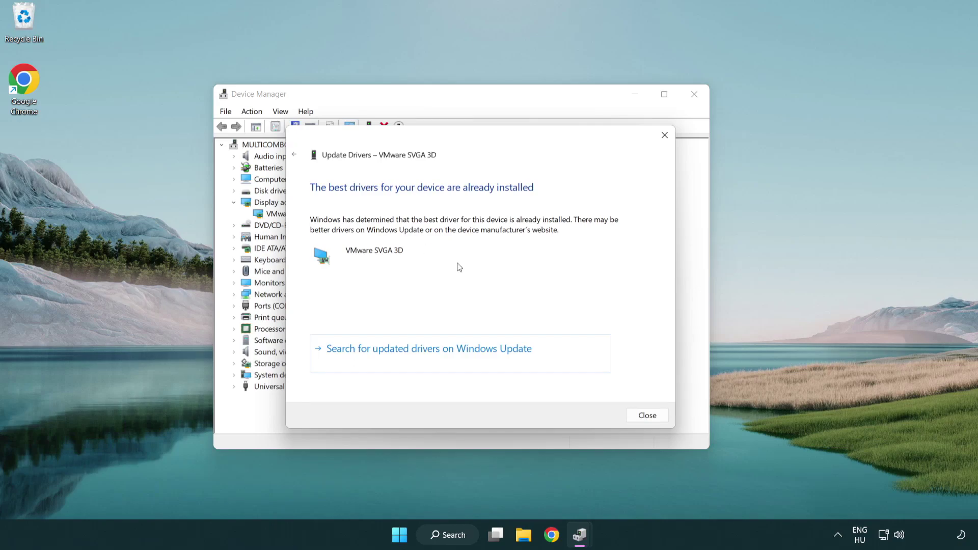
pyautogui.click(648, 416)
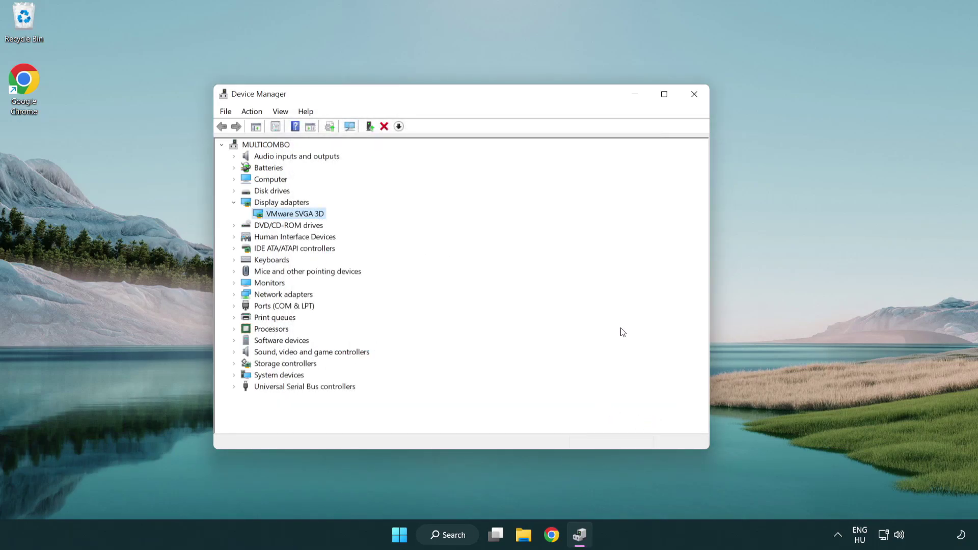
# Step: Close Device Manager and open Windows Update settings through a search for 'update'
pyautogui.click(697, 98)
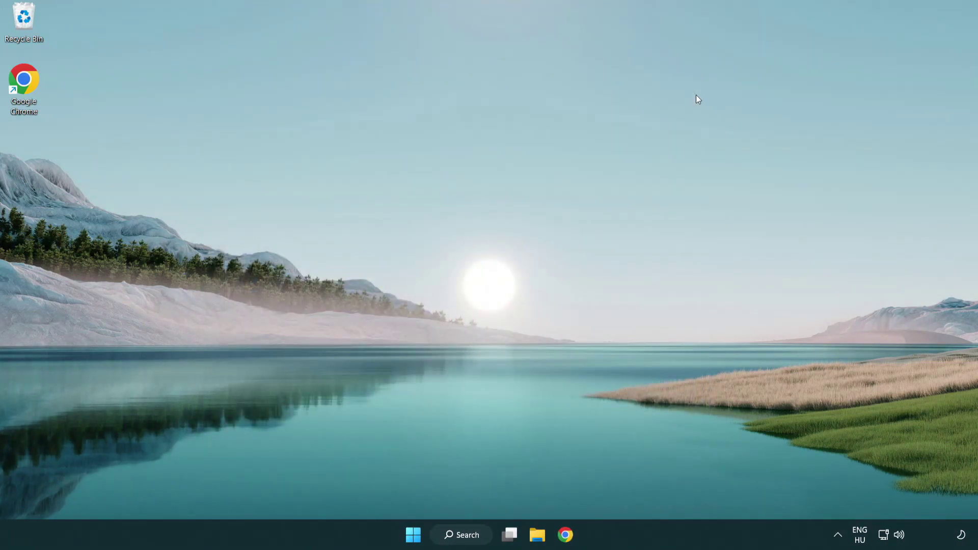
pyautogui.click(471, 533)
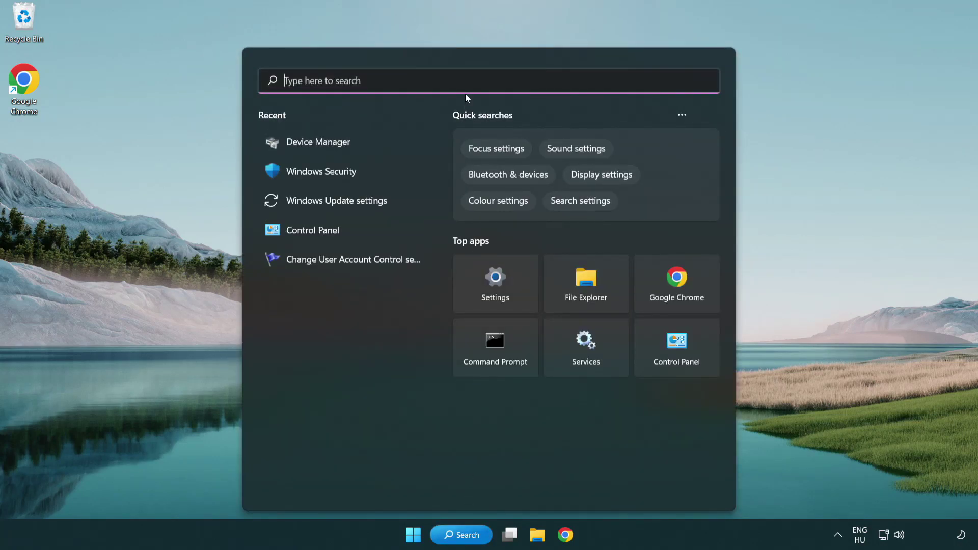
pyautogui.write('update')
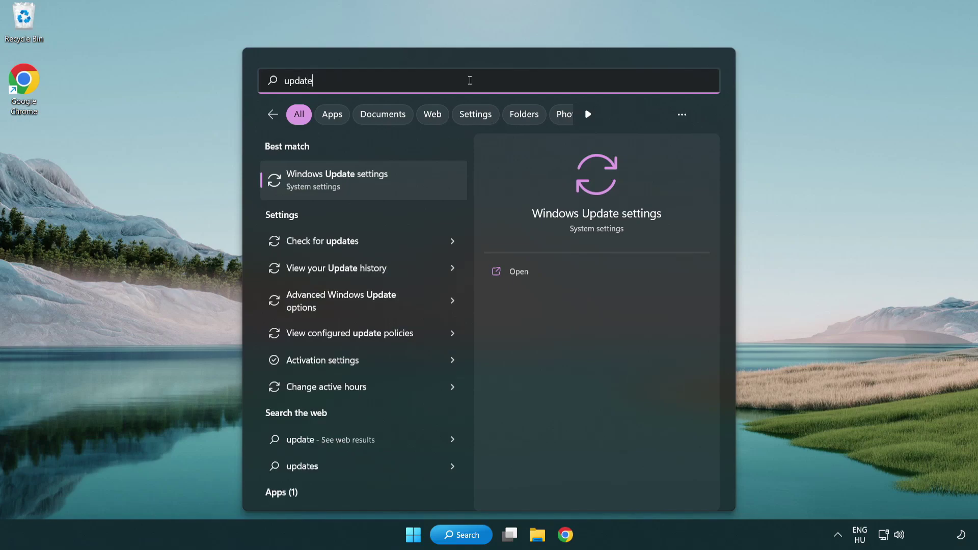
pyautogui.click(382, 186)
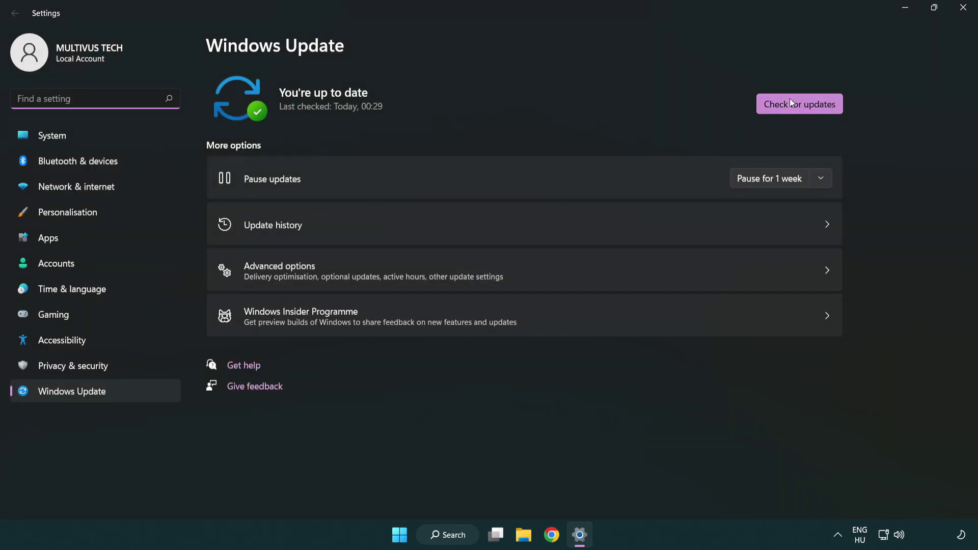
# Step: Run a Windows Update check, confirm the PC is up to date, and close Settings
pyautogui.click(817, 112)
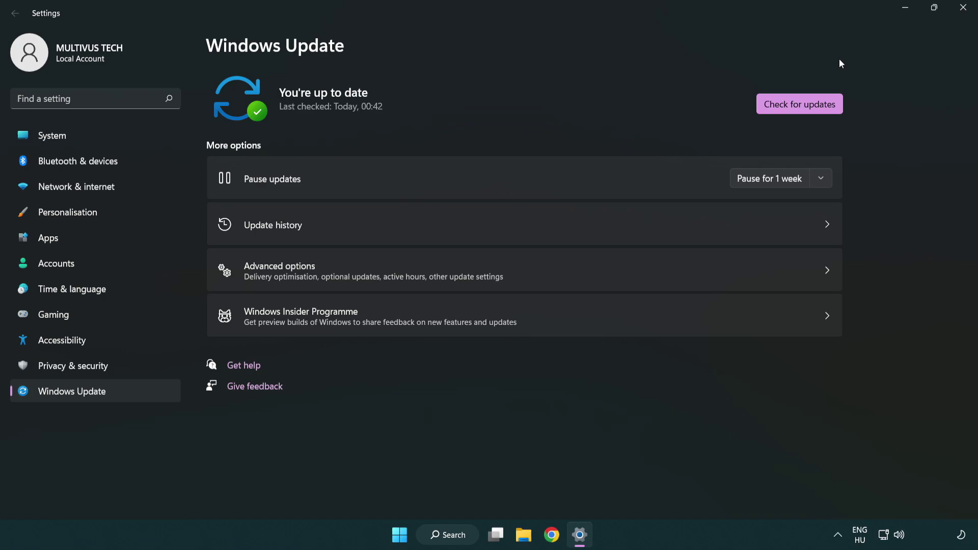
pyautogui.click(959, 15)
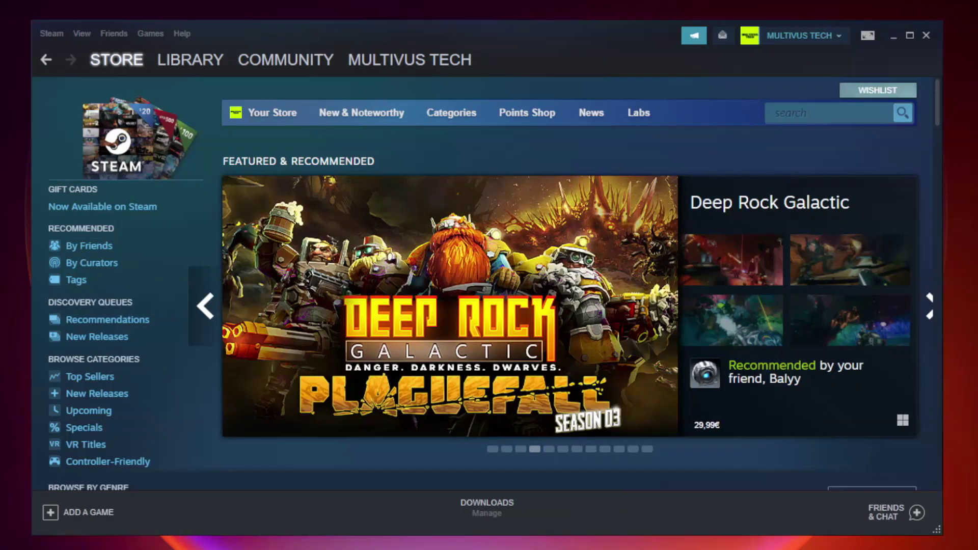
# Step: In the Steam Library, select YOUR NOT WORKING GAME under Favorites and bring up its context menu
pyautogui.moveTo(168, 62)
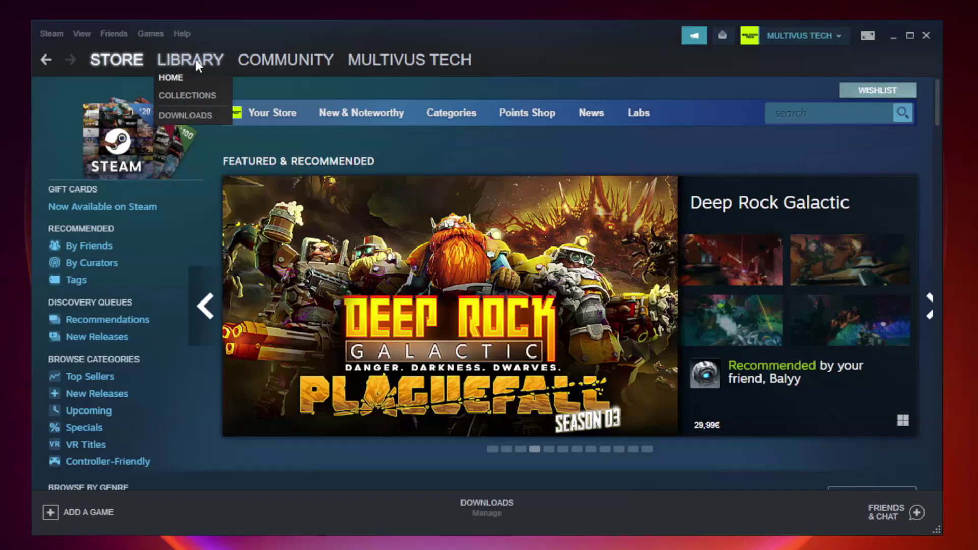
pyautogui.click(198, 65)
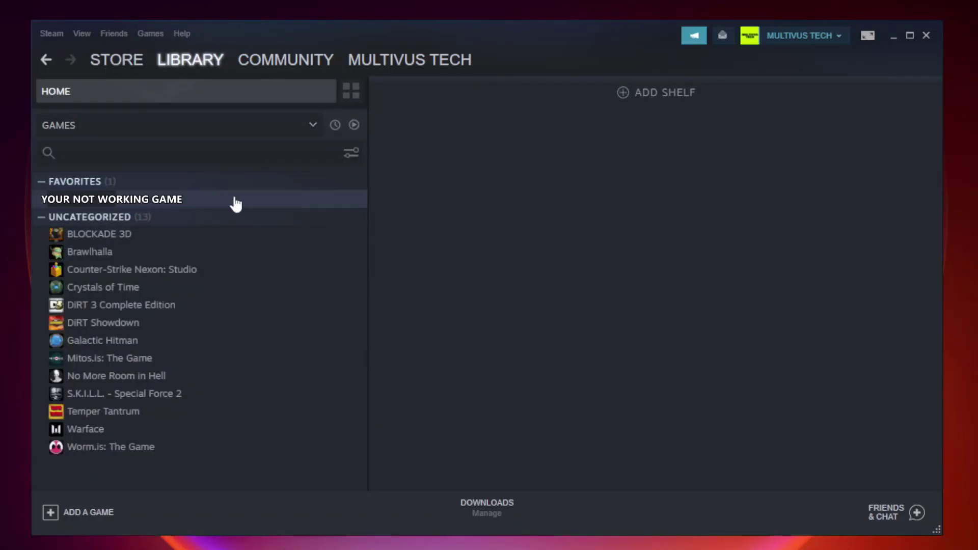
pyautogui.click(211, 200)
pyautogui.rightClick(211, 202)
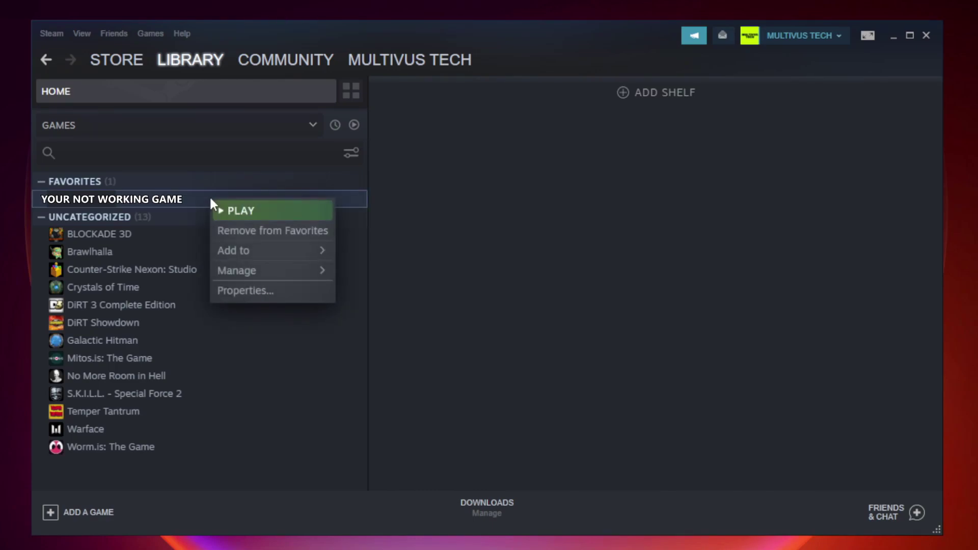
# Step: Verify the integrity of the game's files from Properties > Local Files, validating all 9192 files
pyautogui.click(270, 288)
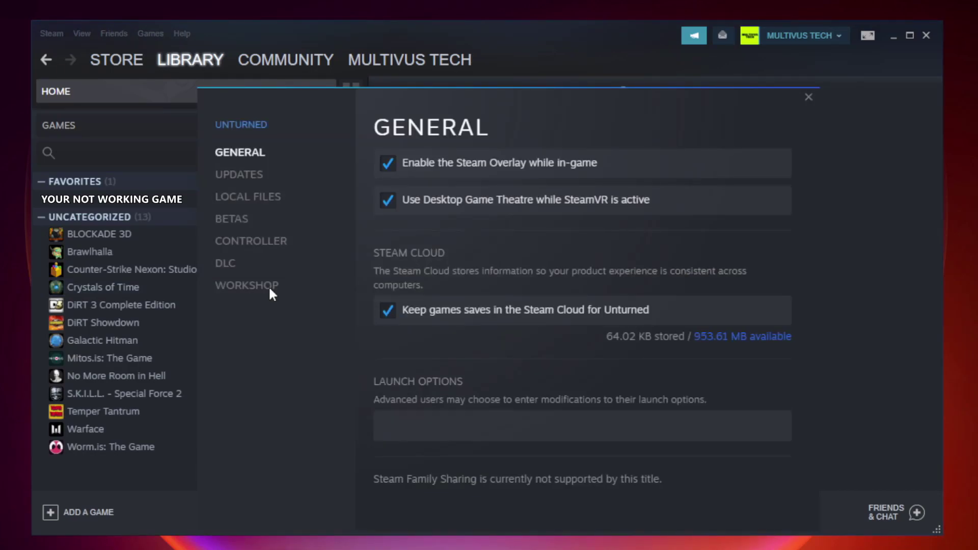
pyautogui.click(259, 201)
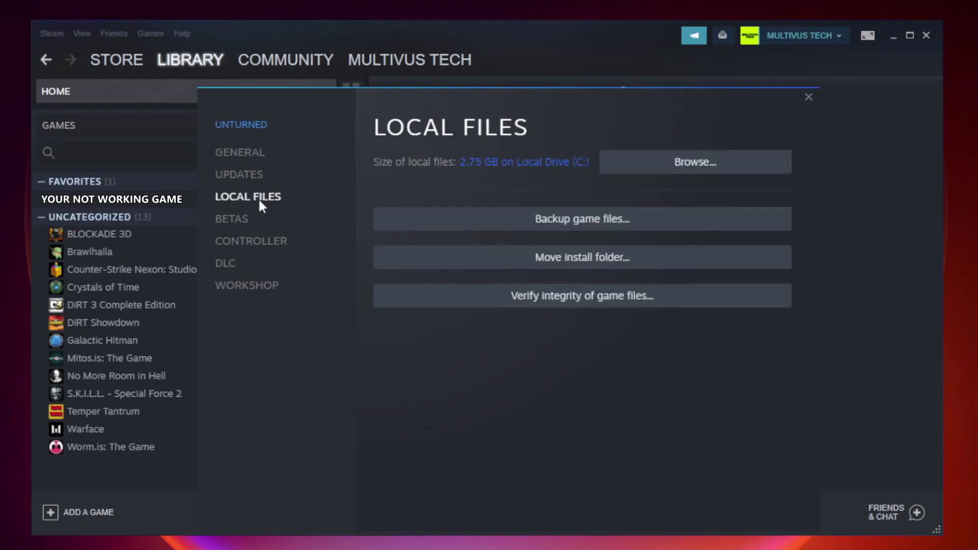
pyautogui.click(593, 300)
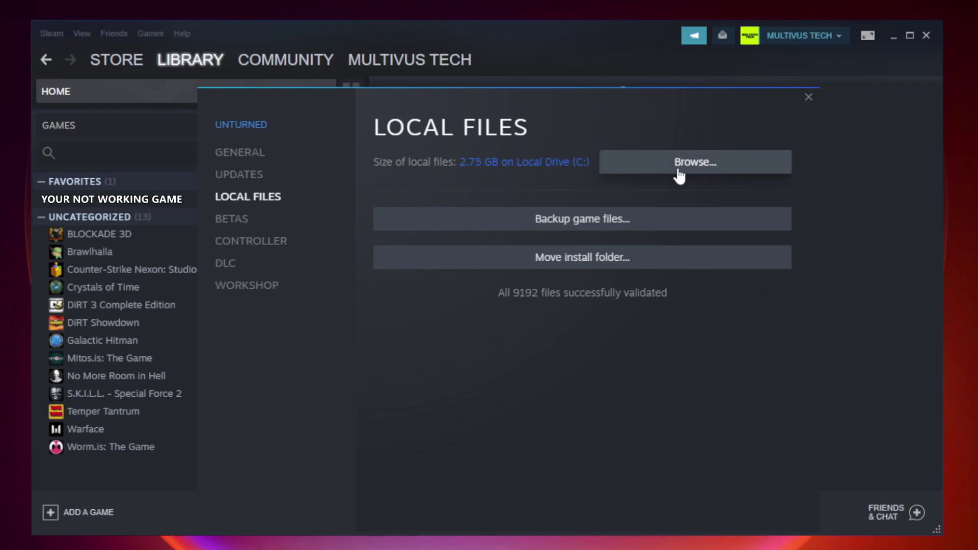
# Step: Open the game's install folder and bring up the YOUR NOT WORKING GAME shortcut's context menu
pyautogui.click(699, 177)
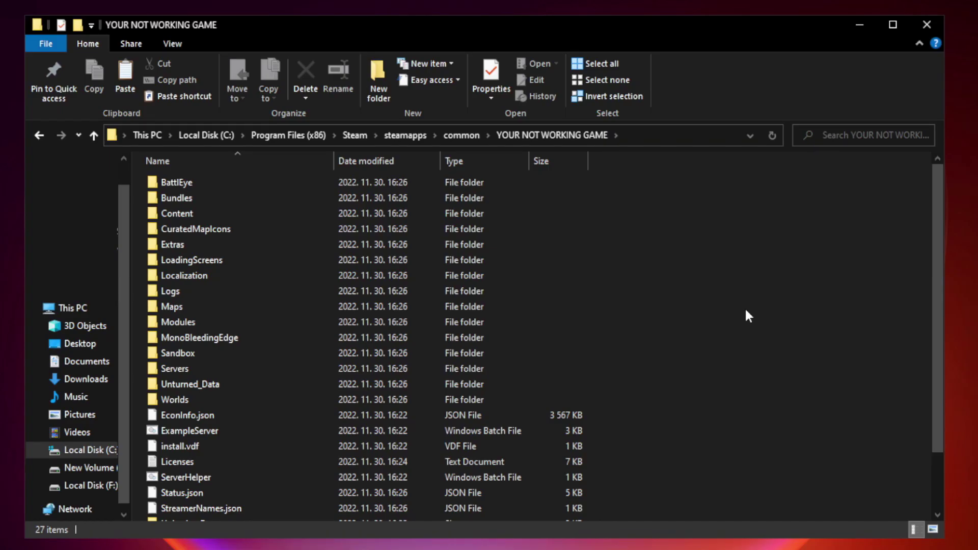
pyautogui.moveTo(938, 267); pyautogui.dragTo(938, 352)
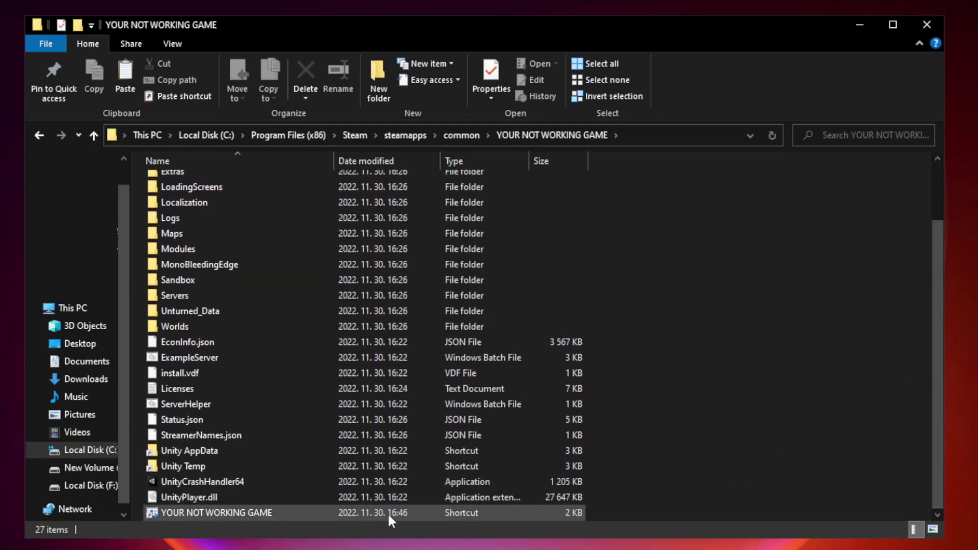
pyautogui.click(337, 514)
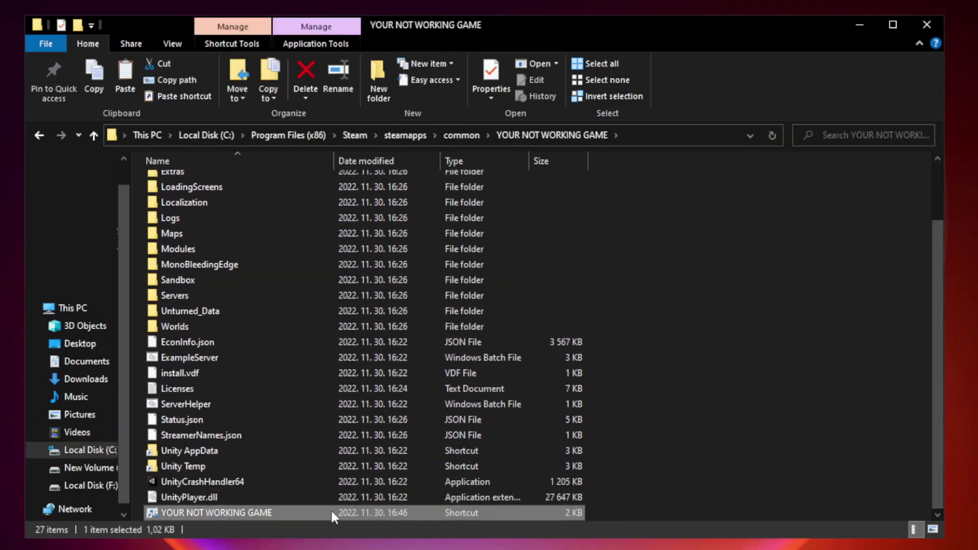
pyautogui.rightClick(332, 513)
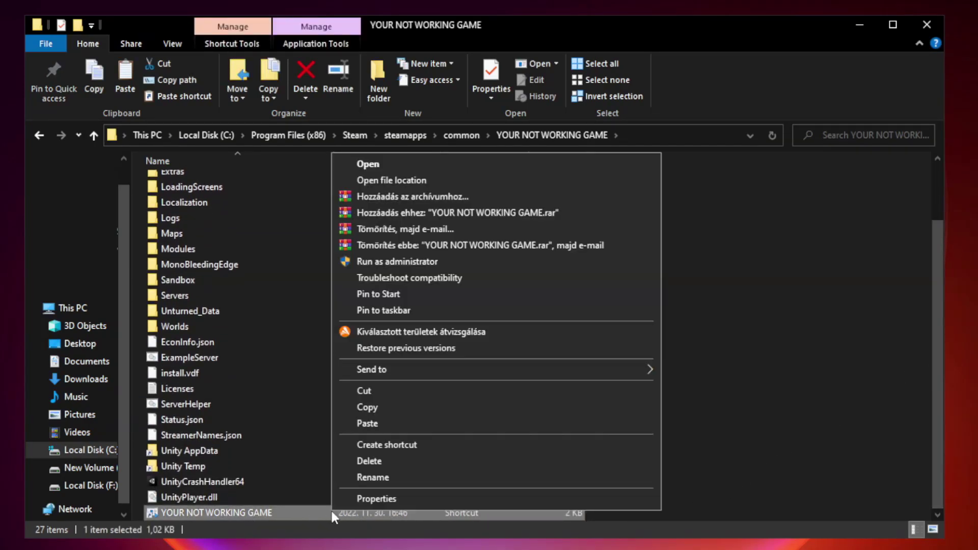
# Step: Set the shortcut's compatibility to Windows 8 mode, run as administrator, and fullscreen optimizations disabled, then apply
pyautogui.click(493, 499)
pyautogui.moveTo(486, 269); pyautogui.dragTo(485, 110)
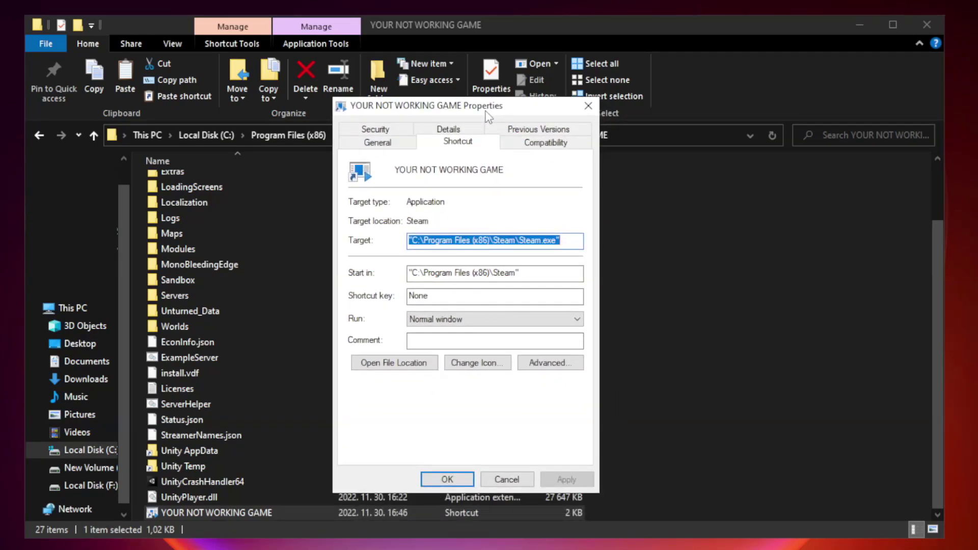
pyautogui.click(541, 145)
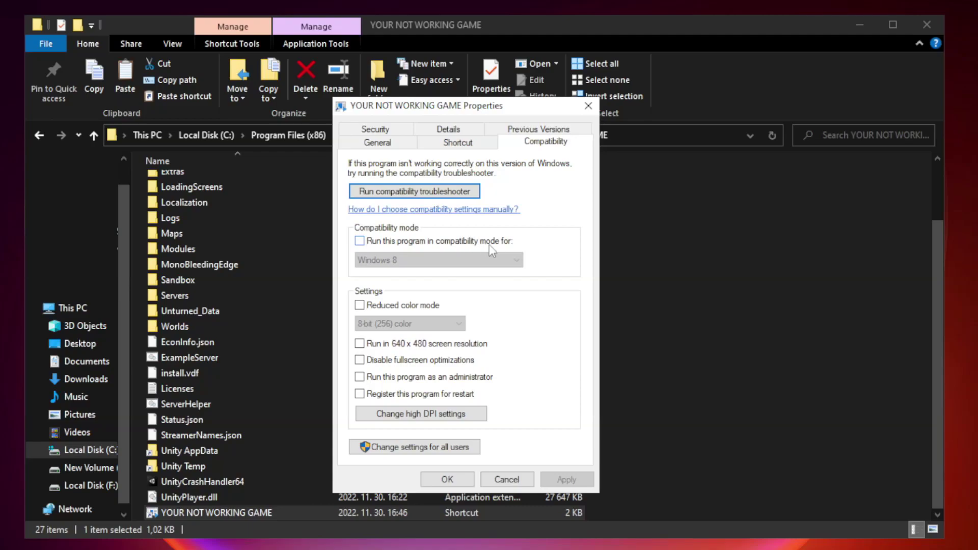
pyautogui.click(388, 241)
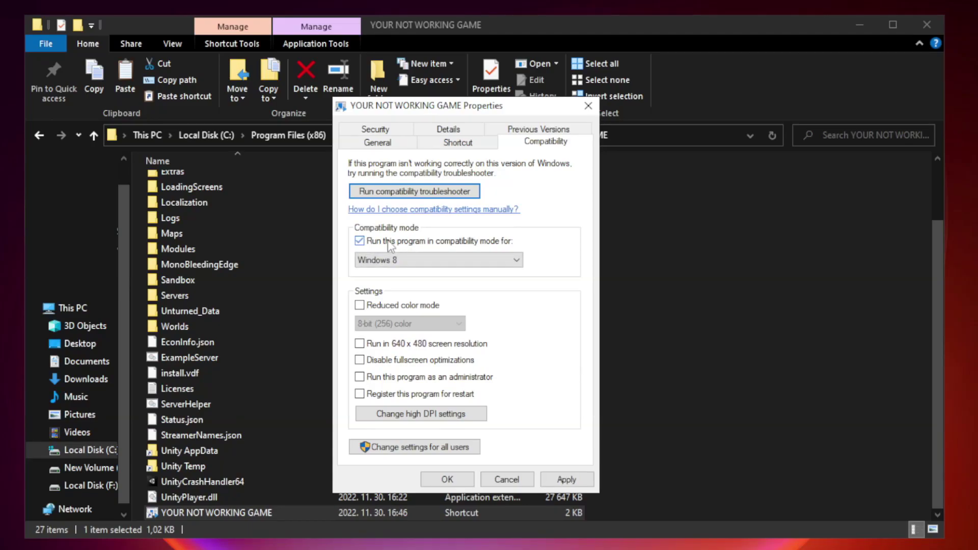
pyautogui.click(417, 258)
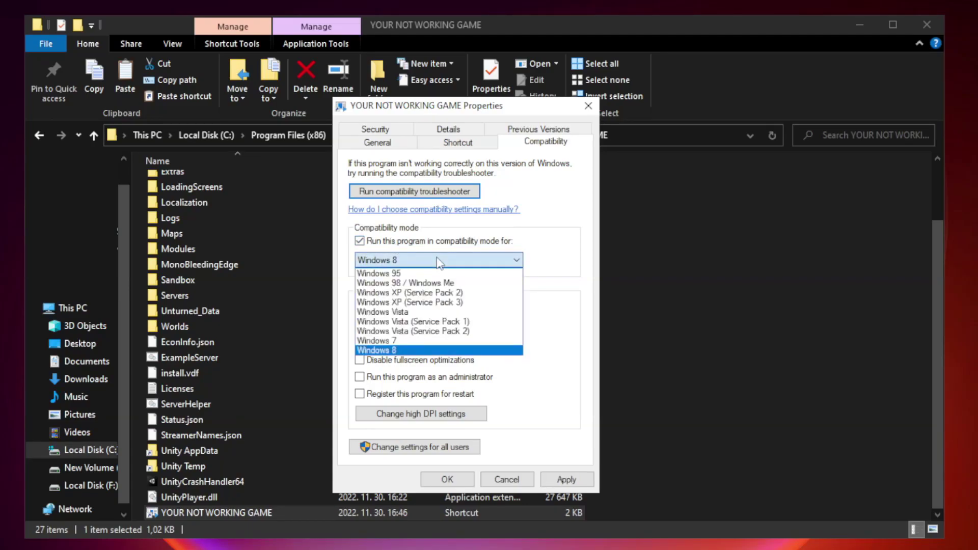
pyautogui.click(413, 350)
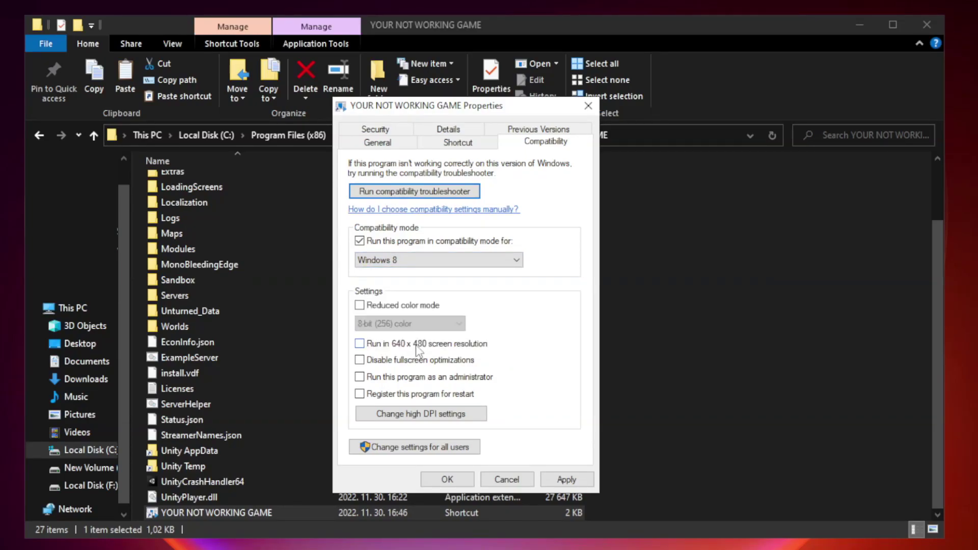
pyautogui.click(384, 363)
pyautogui.click(564, 480)
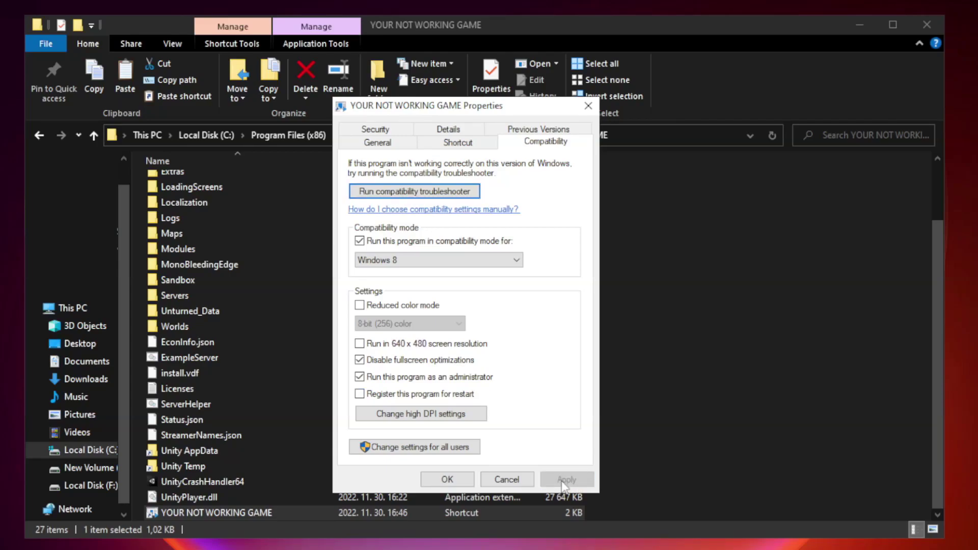
pyautogui.click(447, 480)
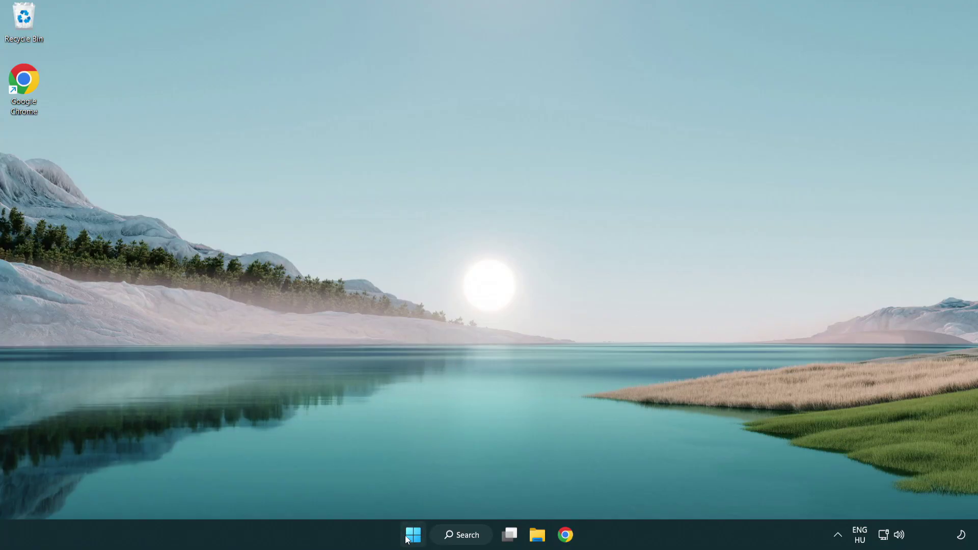
# Step: Open the Win+X quick menu of system tools from the Start button
pyautogui.rightClick(414, 538)
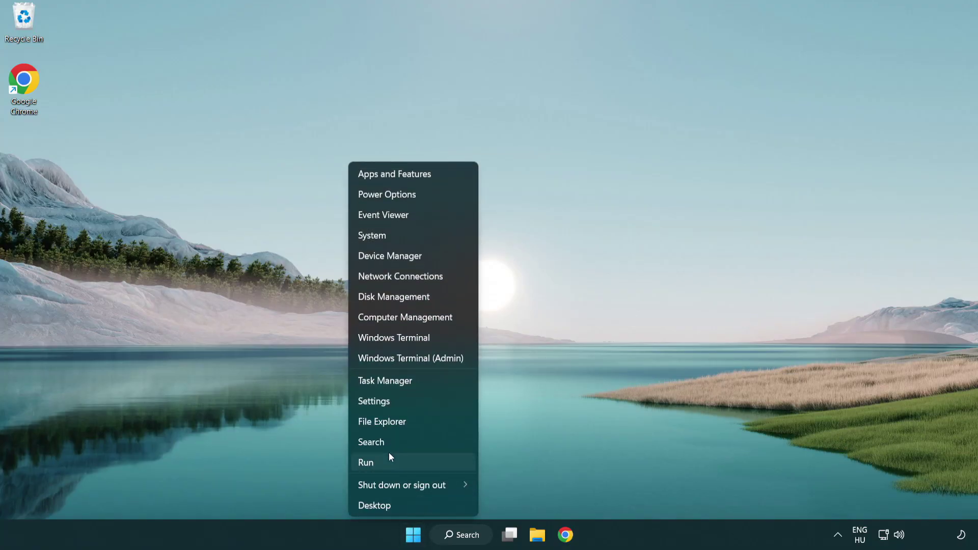
# Step: Disable Terminal, Phone Link, Cortana and Windows Security notifications in Task Manager's Startup list
pyautogui.click(432, 383)
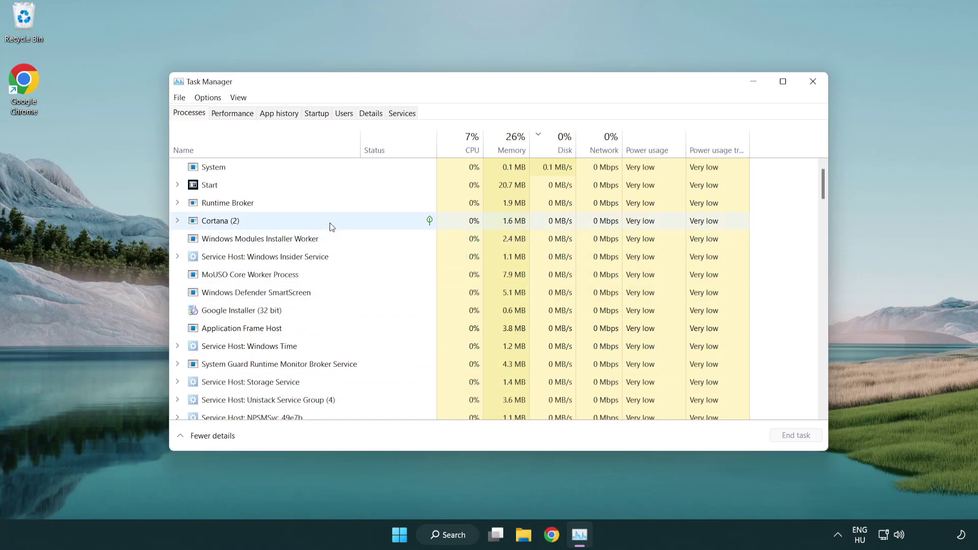
pyautogui.click(318, 114)
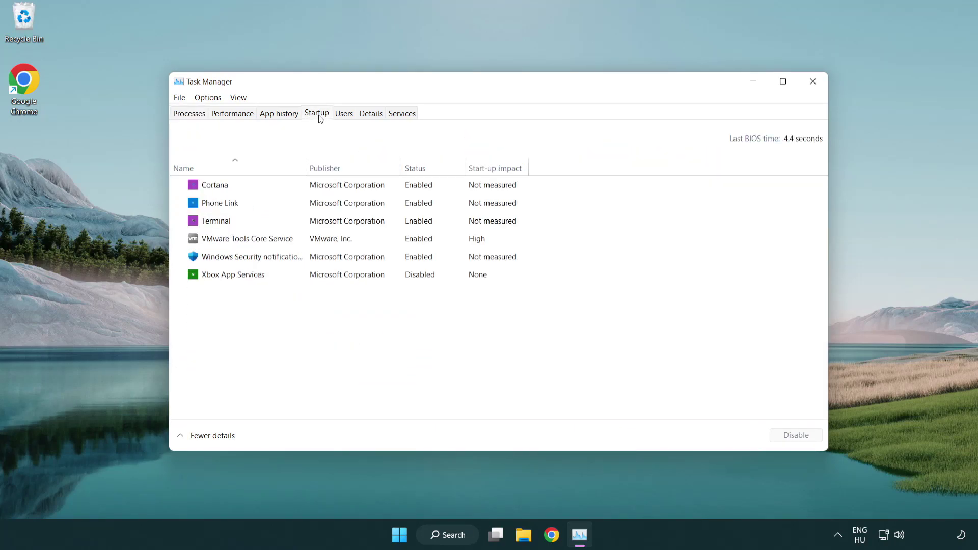
pyautogui.click(320, 223)
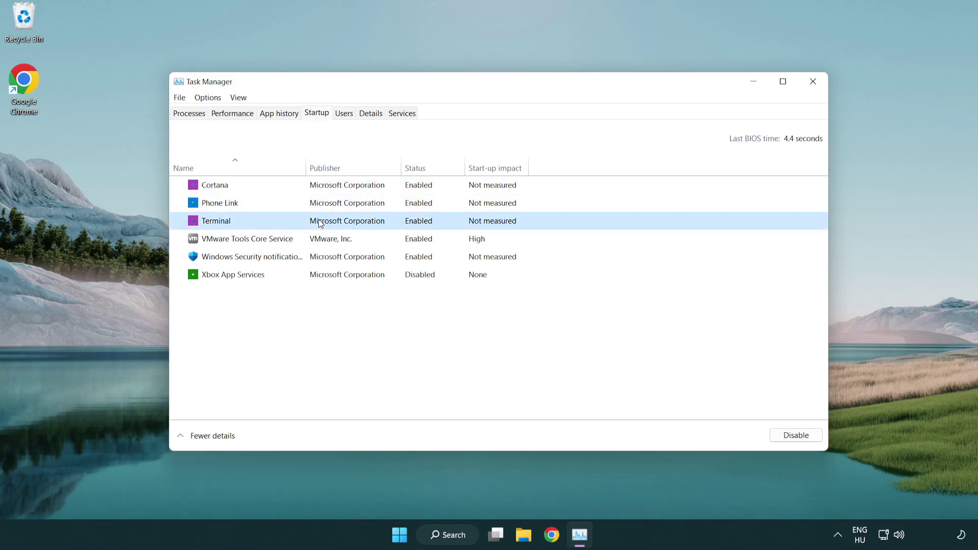
pyautogui.click(786, 436)
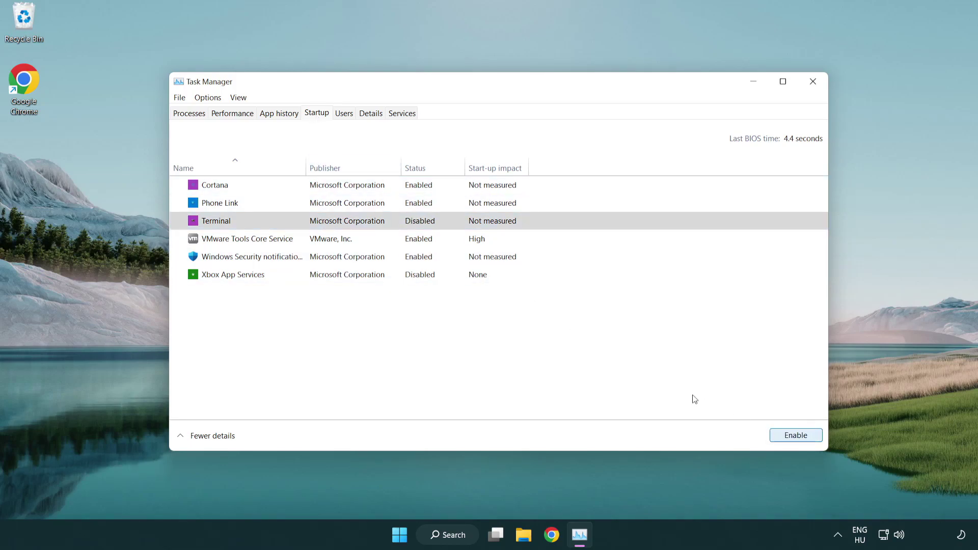
pyautogui.click(406, 206)
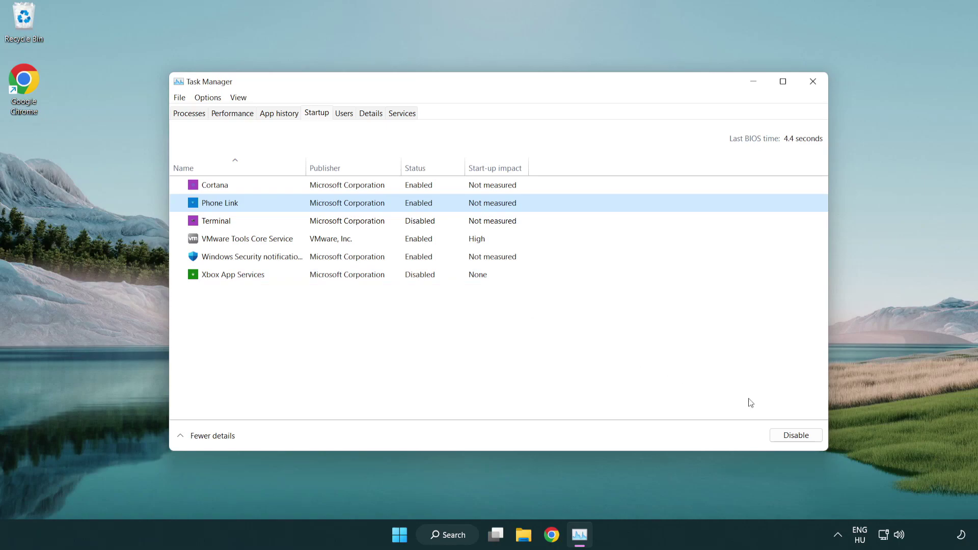
pyautogui.click(794, 437)
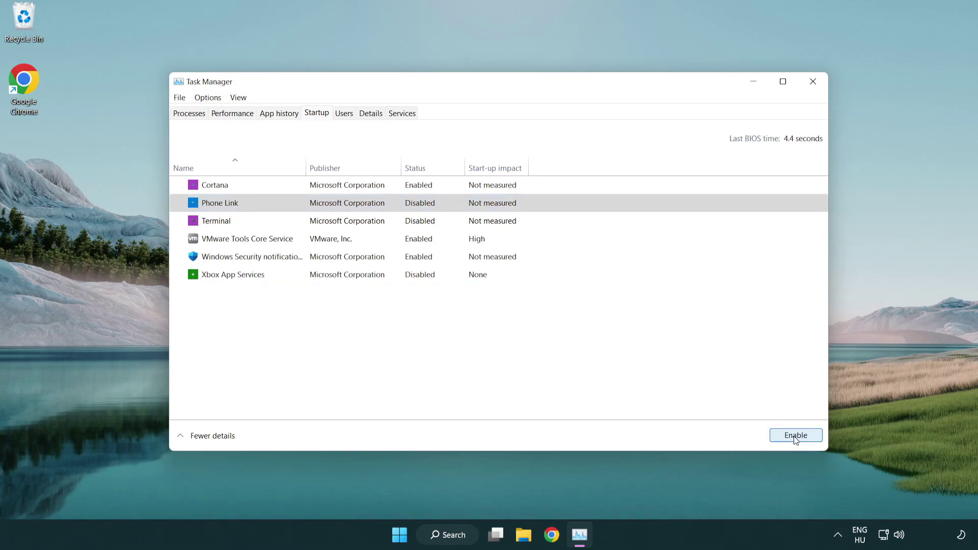
pyautogui.click(350, 191)
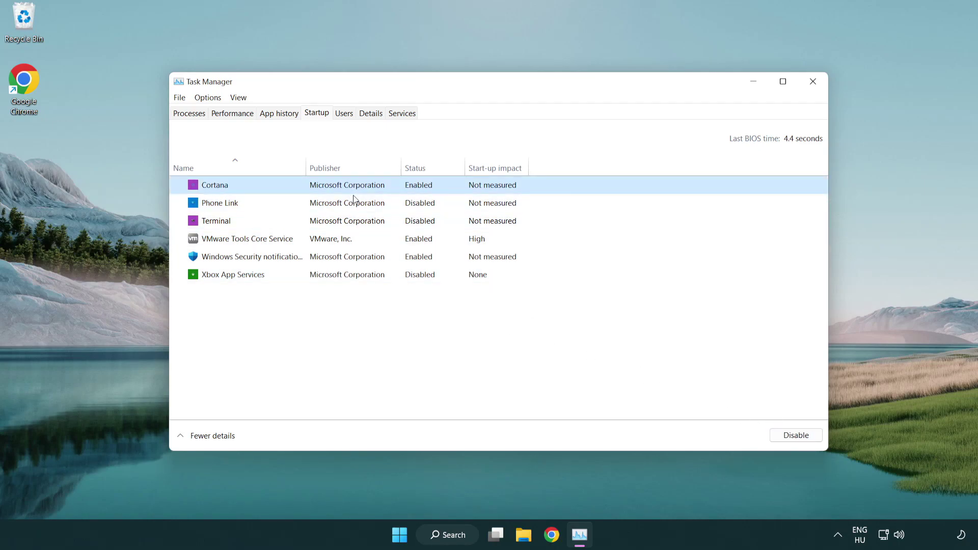
pyautogui.click(774, 432)
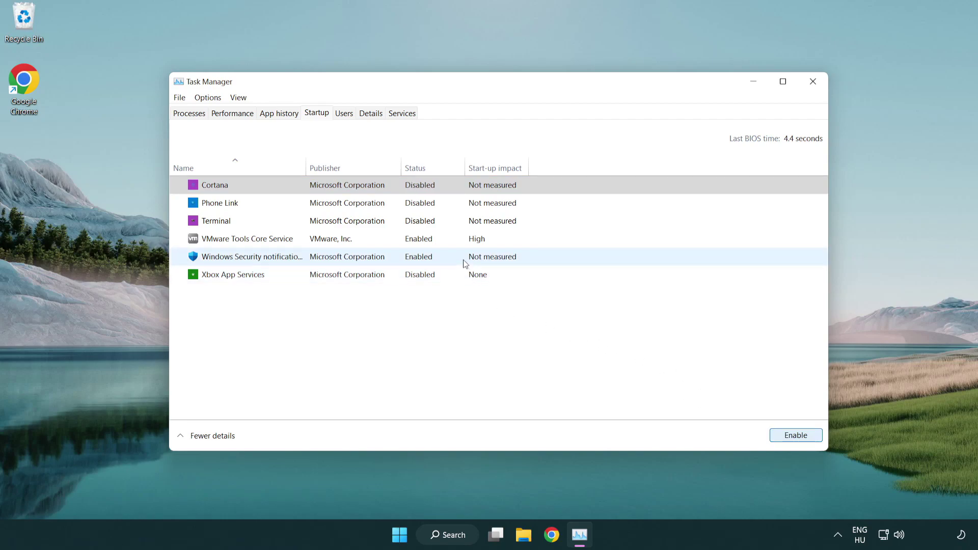
pyautogui.click(464, 262)
pyautogui.click(771, 434)
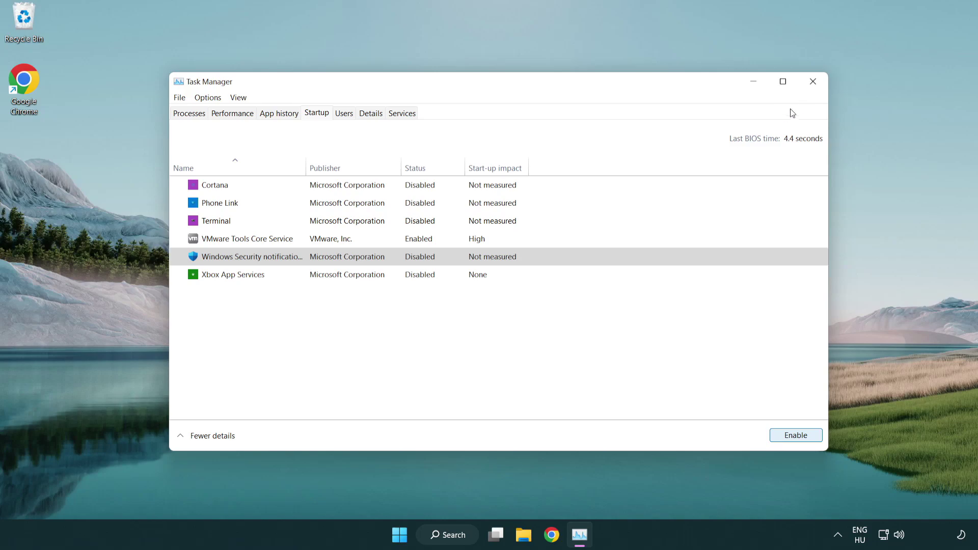
# Step: Close Task Manager, then download dxwebsetup.exe from the DirectX End-User Runtime page and run it
pyautogui.click(813, 84)
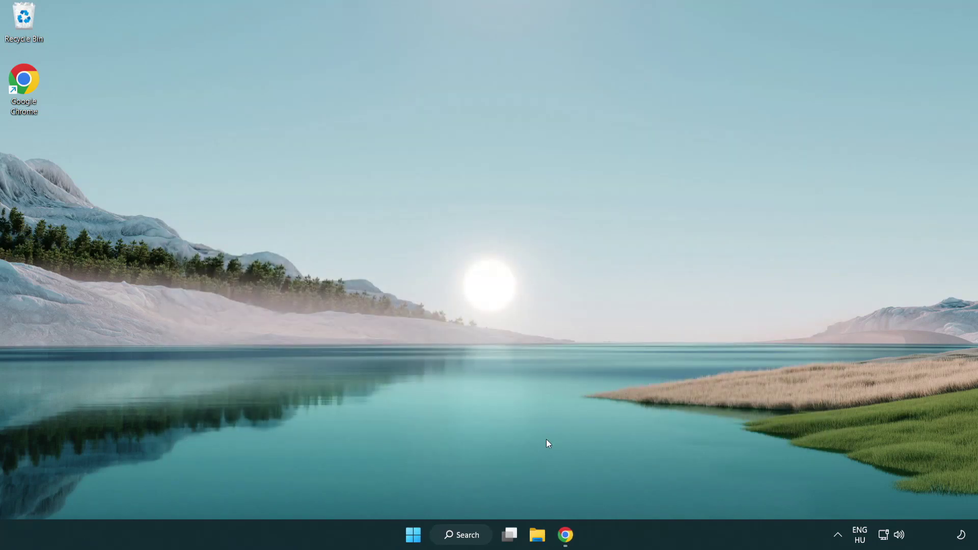
pyautogui.click(565, 534)
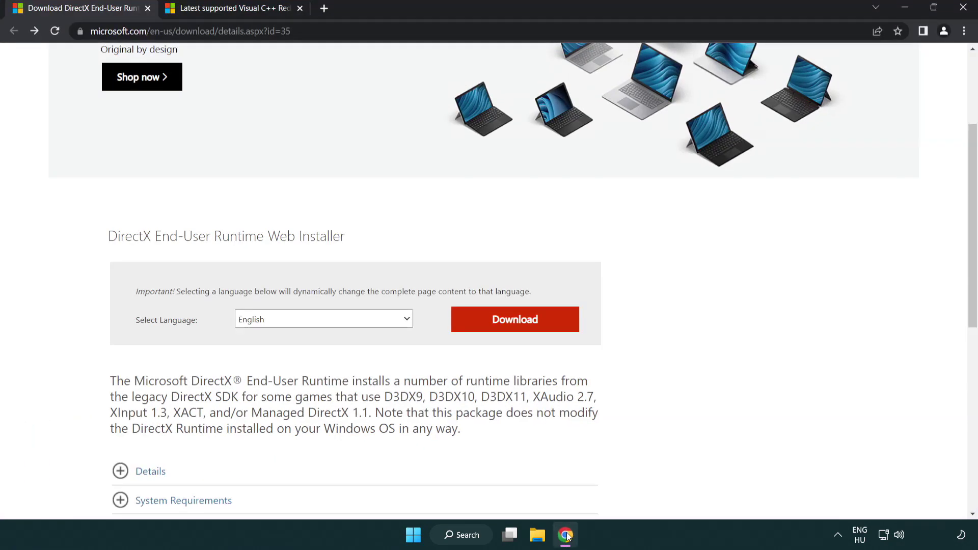
pyautogui.scroll(3, 417, 450)
pyautogui.click(61, 23)
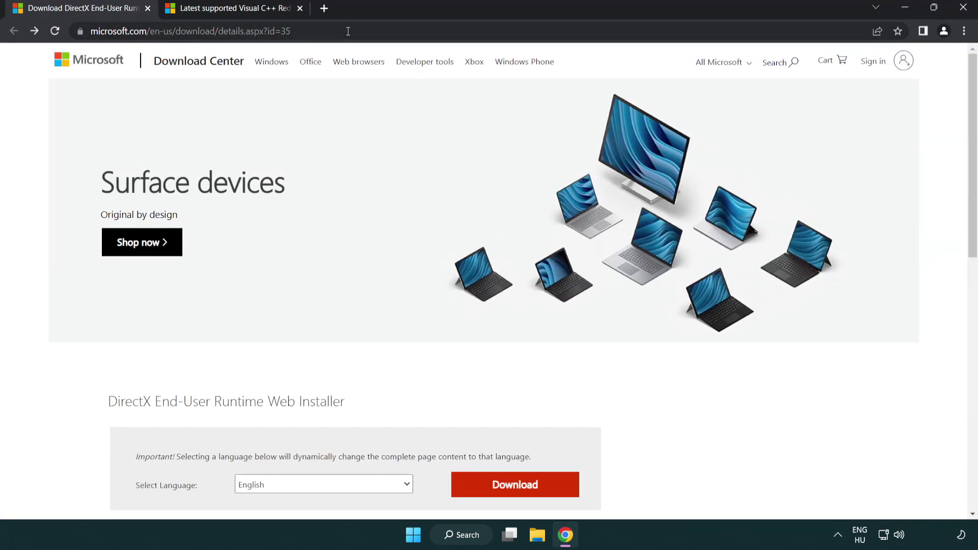
pyautogui.click(935, 223)
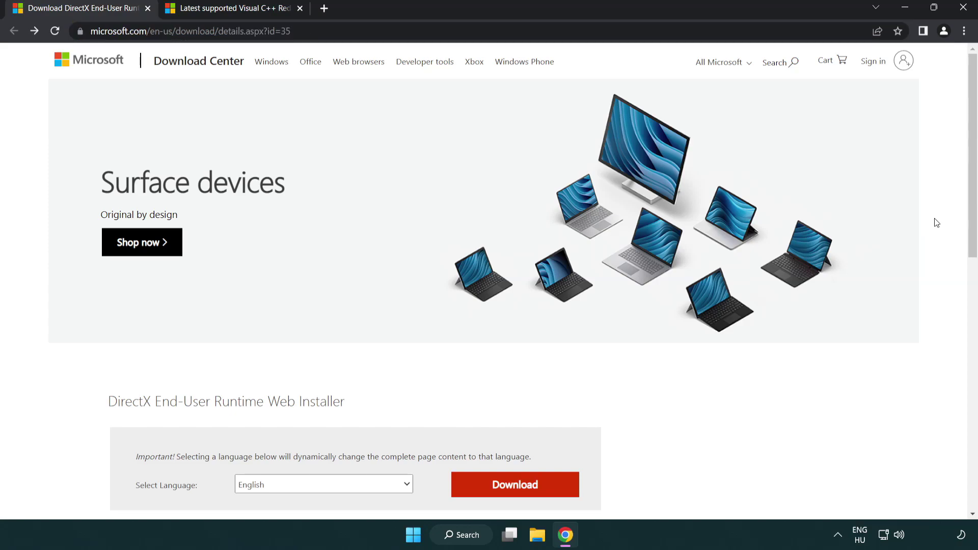
pyautogui.moveTo(971, 222); pyautogui.dragTo(970, 283)
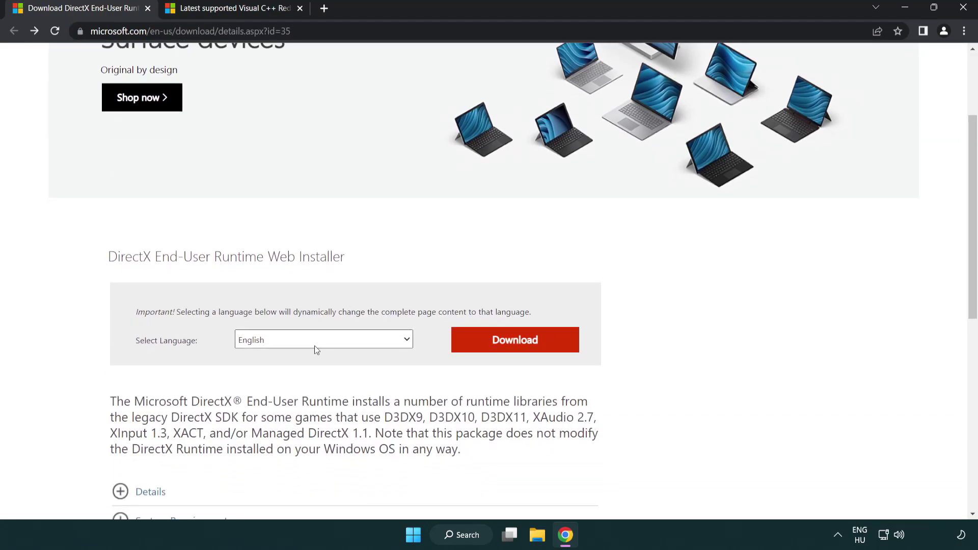
pyautogui.click(520, 350)
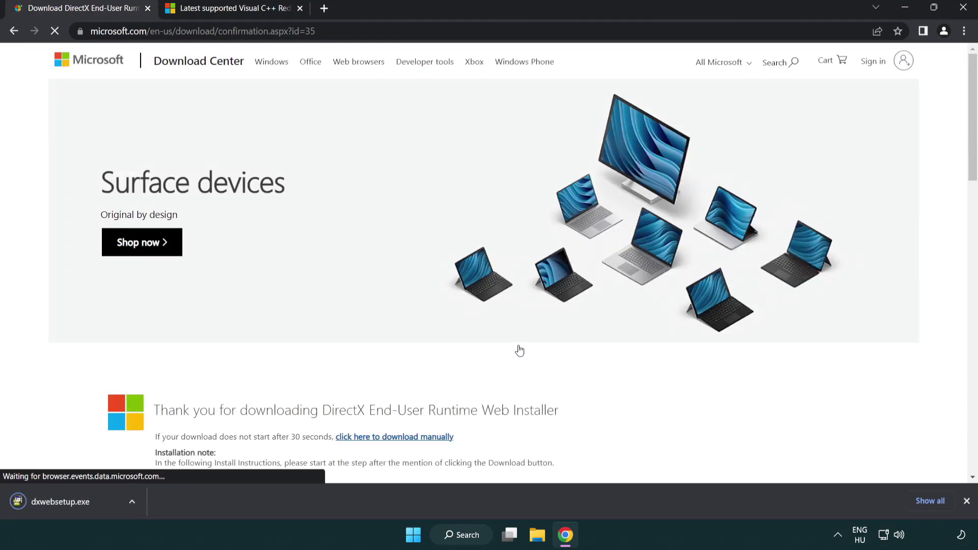
pyautogui.click(63, 503)
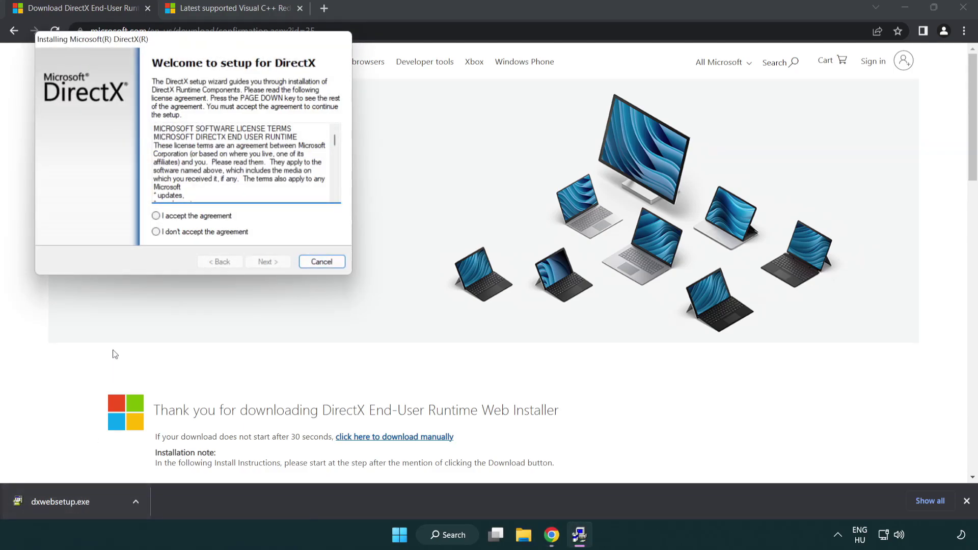
# Step: Accept the DirectX license, skip the Bing Bar, and run the installation through to Finish
pyautogui.moveTo(148, 47); pyautogui.dragTo(430, 154)
pyautogui.moveTo(617, 249); pyautogui.dragTo(613, 300)
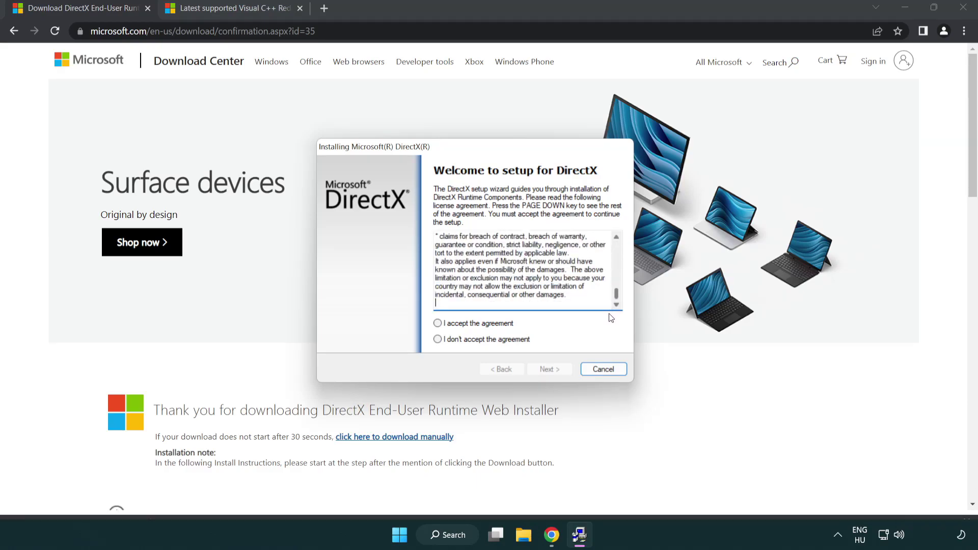
pyautogui.click(438, 323)
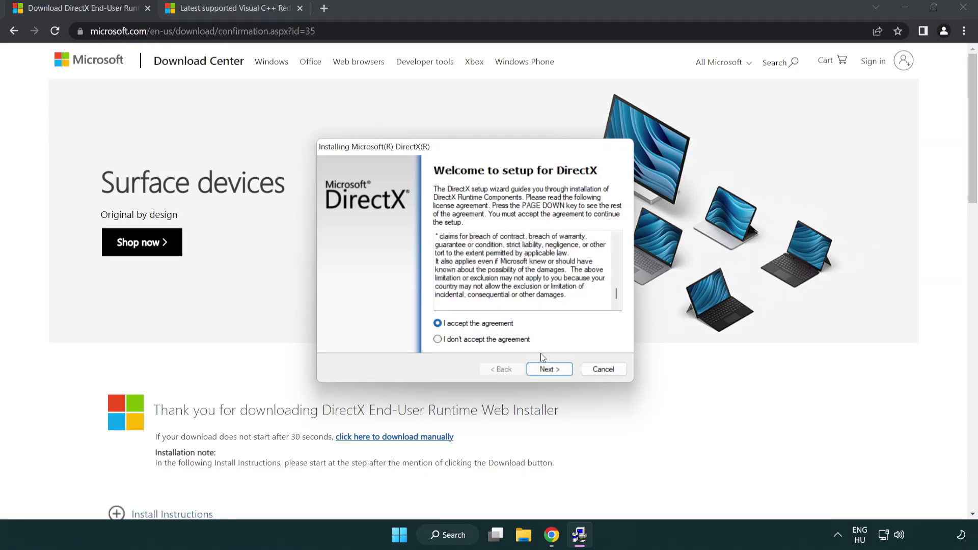
pyautogui.click(550, 370)
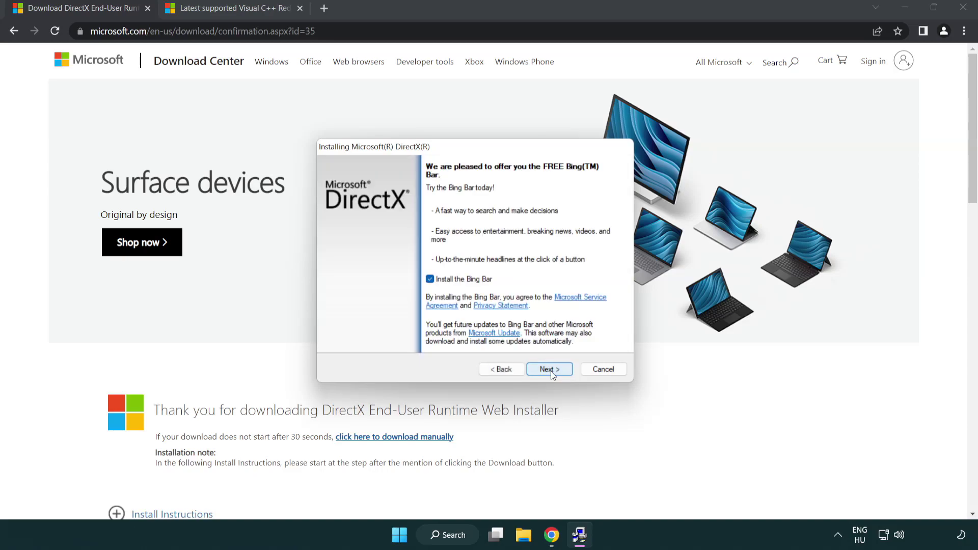
pyautogui.click(431, 281)
pyautogui.click(552, 368)
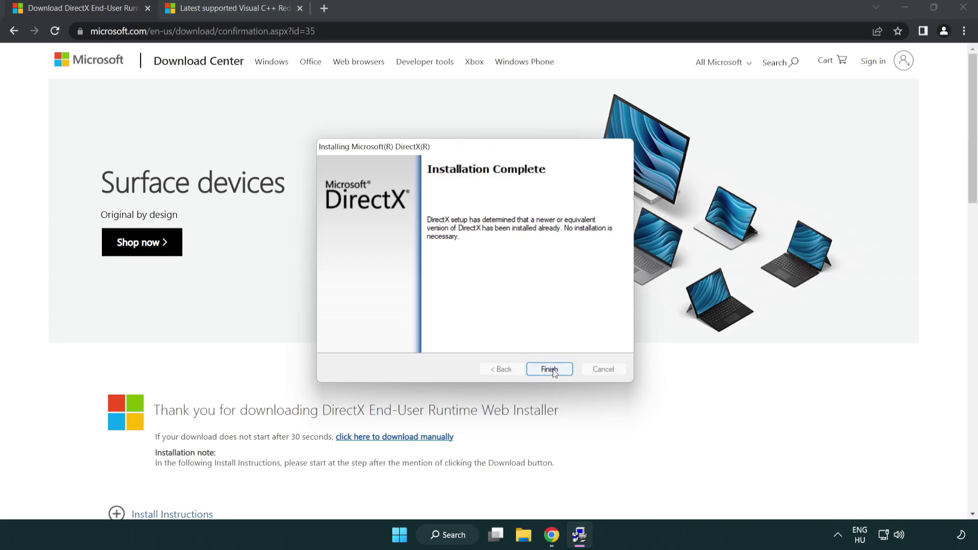
pyautogui.click(549, 366)
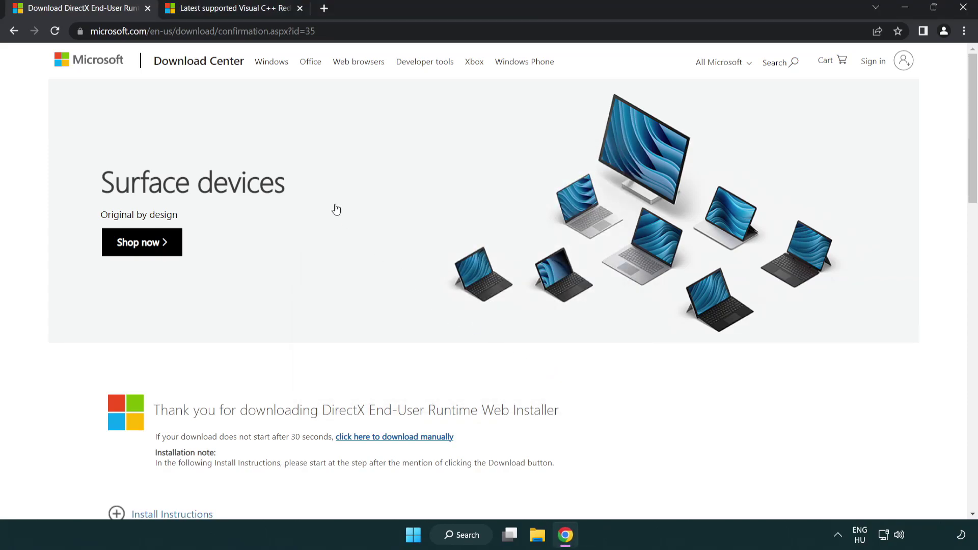
# Step: Close the DirectX tab, download the ARM64 and x64 Visual C++ redistributables, and run VC_redist.arm64.exe
pyautogui.click(148, 9)
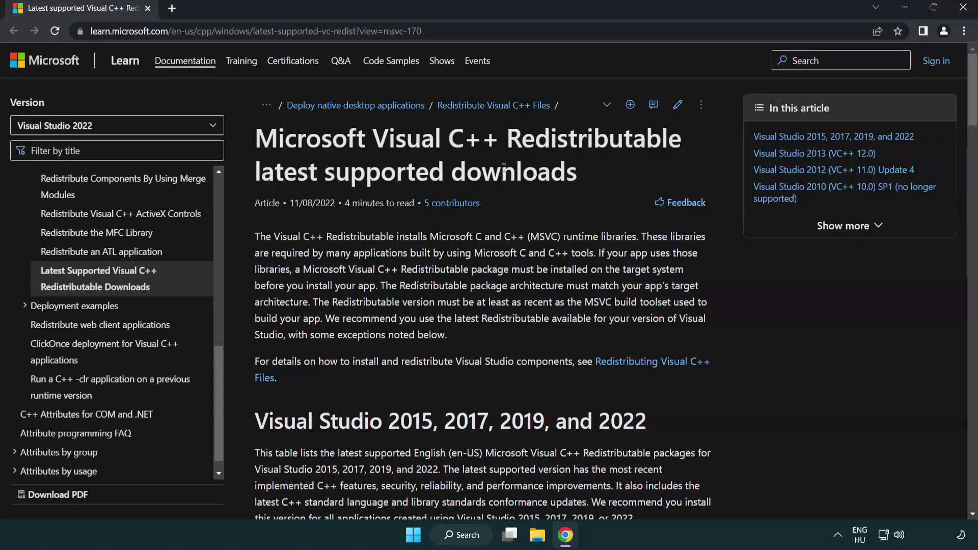
pyautogui.scroll(-6, 503, 168)
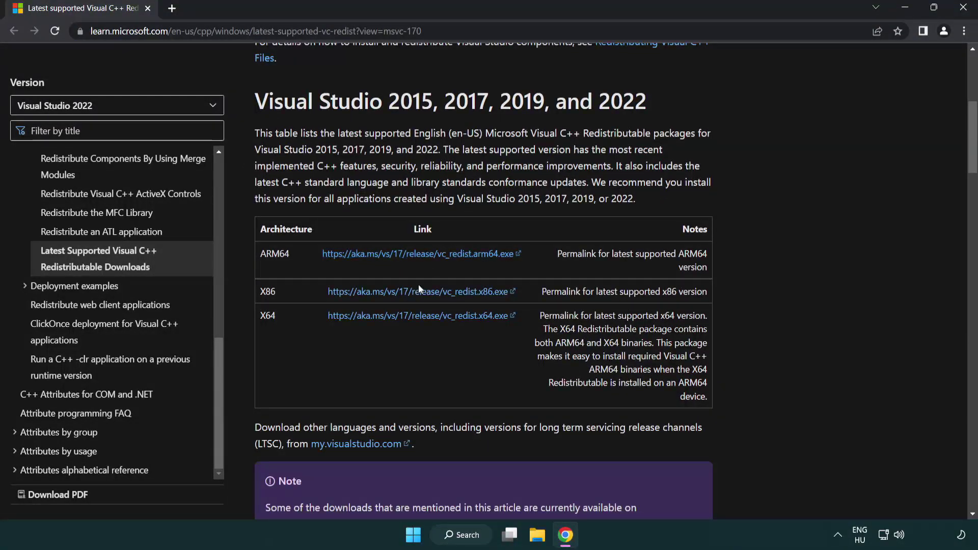
pyautogui.click(401, 255)
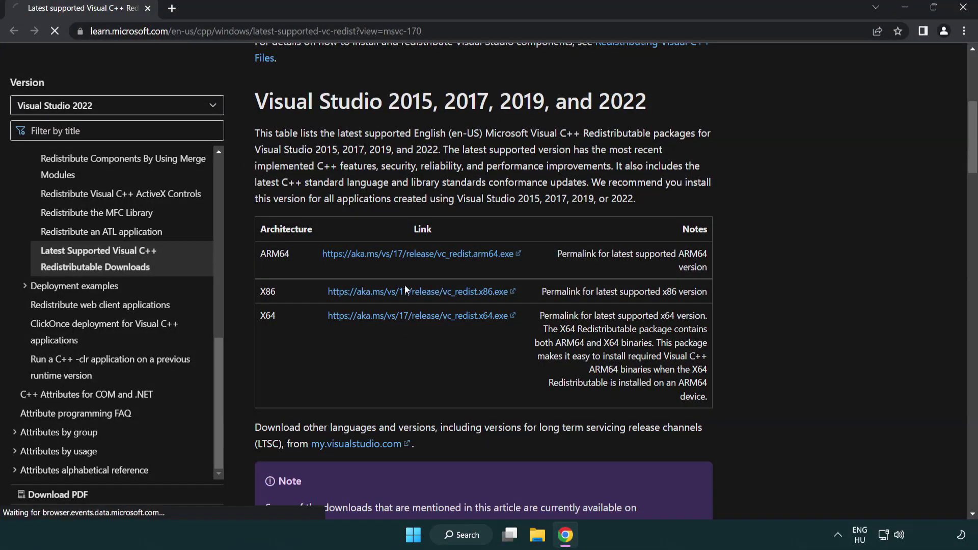
pyautogui.click(410, 316)
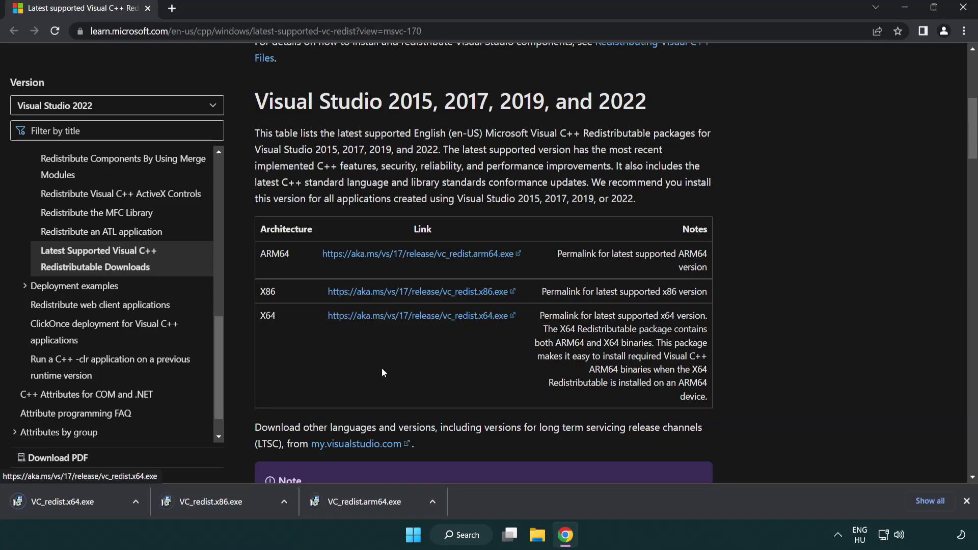
pyautogui.click(374, 508)
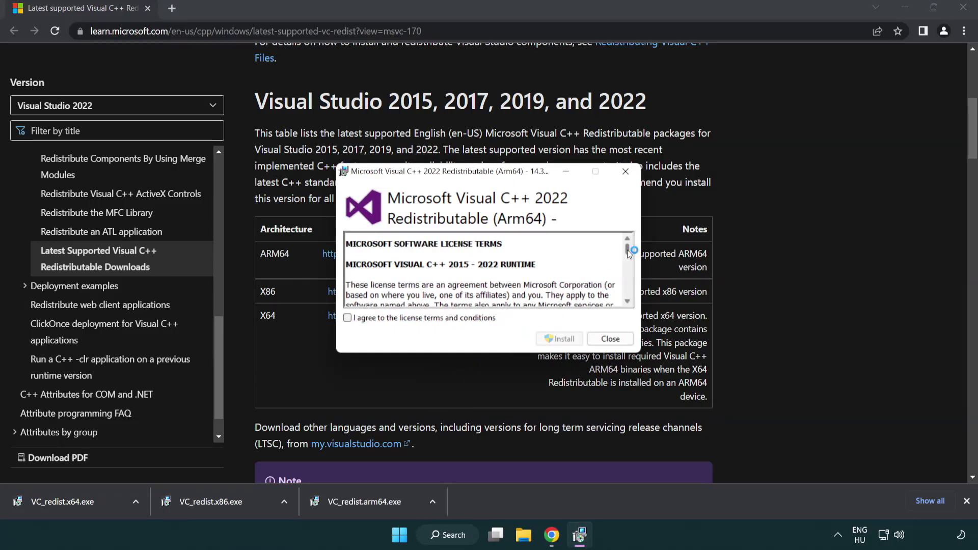
# Step: Agree to the license and attempt the ARM64 redistributable install, closing it after it fails
pyautogui.moveTo(628, 250); pyautogui.dragTo(631, 294)
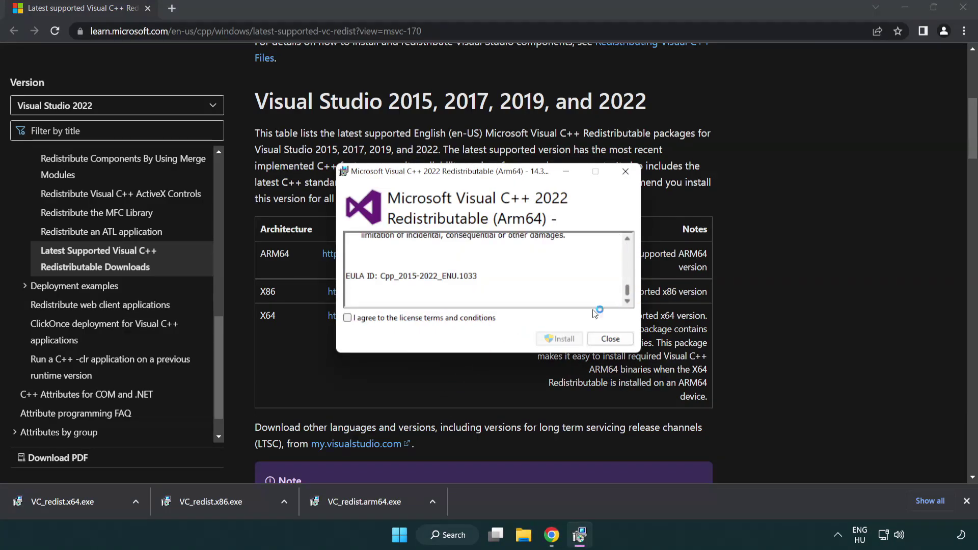
pyautogui.click(351, 319)
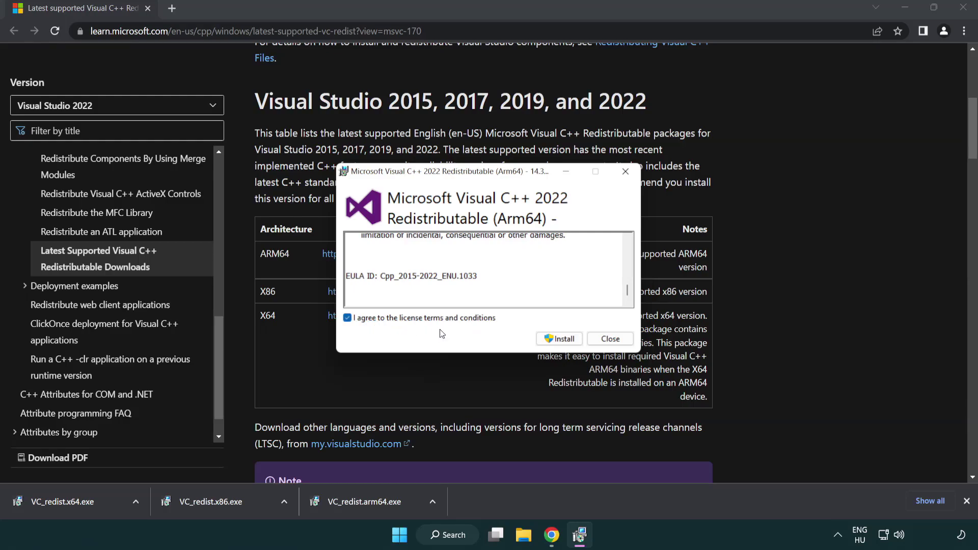
pyautogui.click(544, 338)
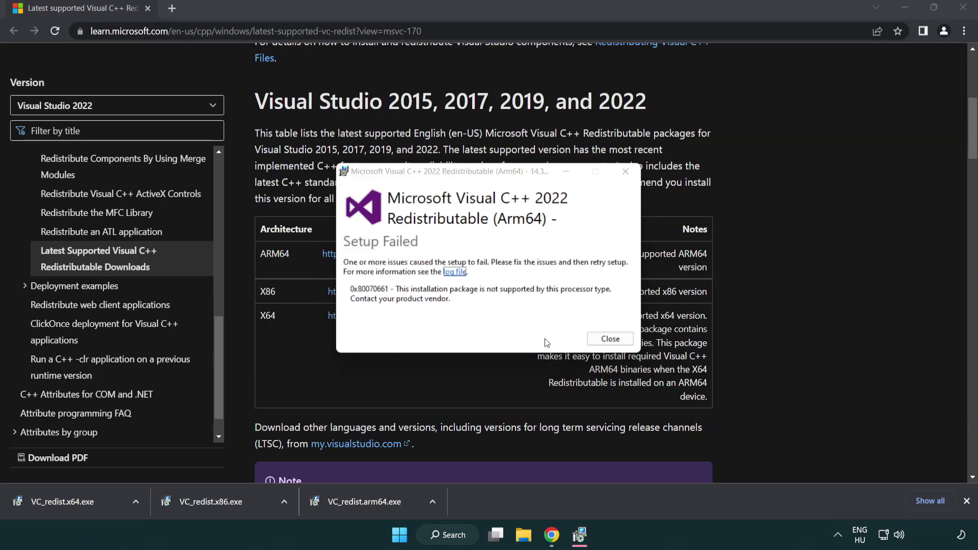
pyautogui.click(609, 340)
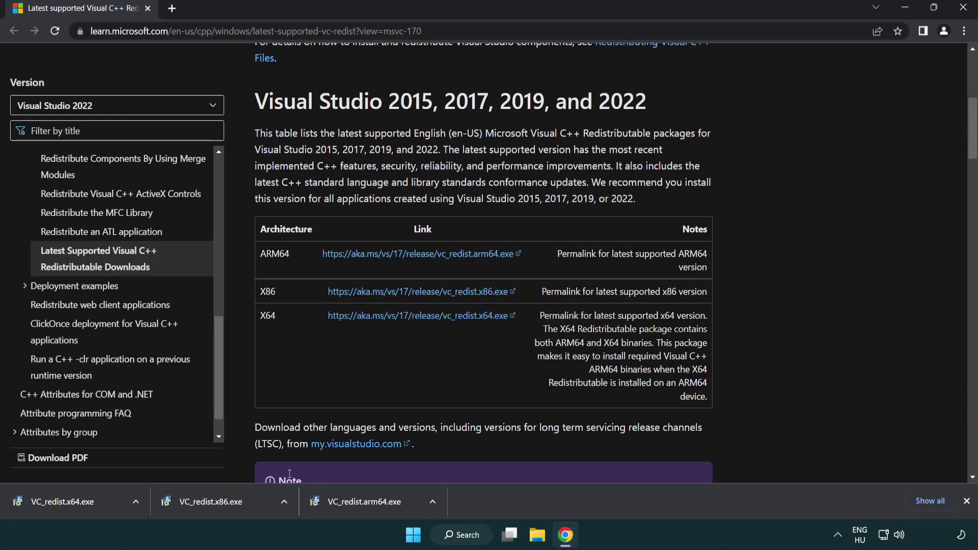
# Step: Install the x86 and x64 Visual C++ 2015-2022 redistributables, closing each setup without restarting
pyautogui.click(219, 507)
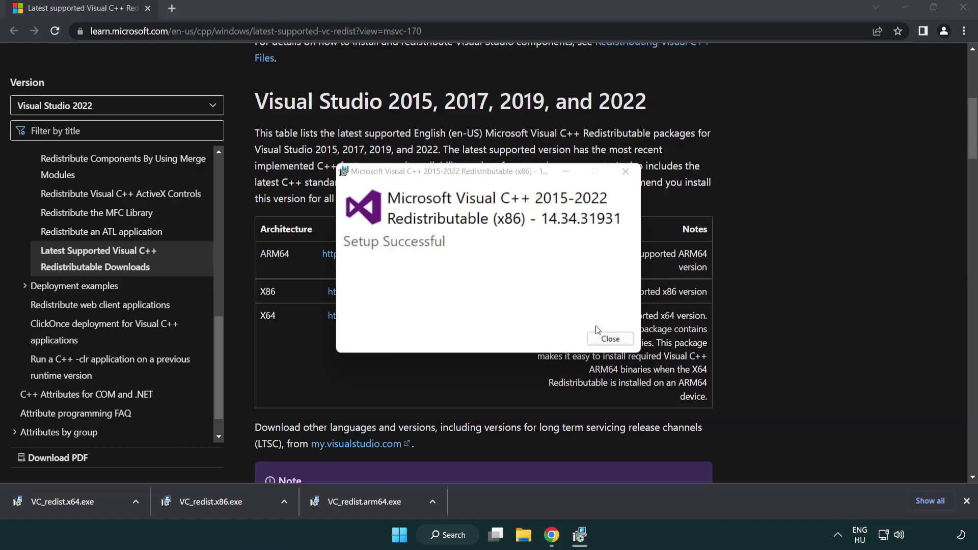
pyautogui.click(611, 339)
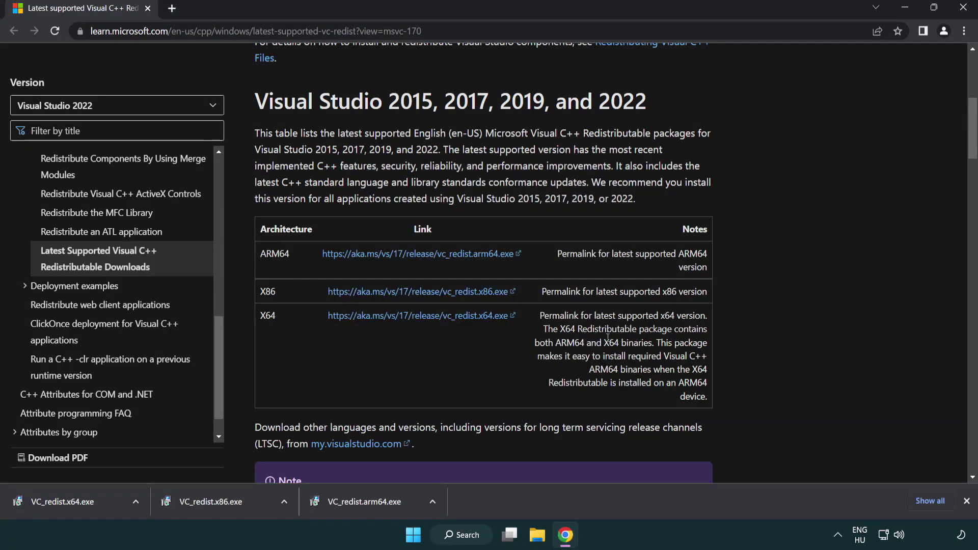
pyautogui.click(73, 501)
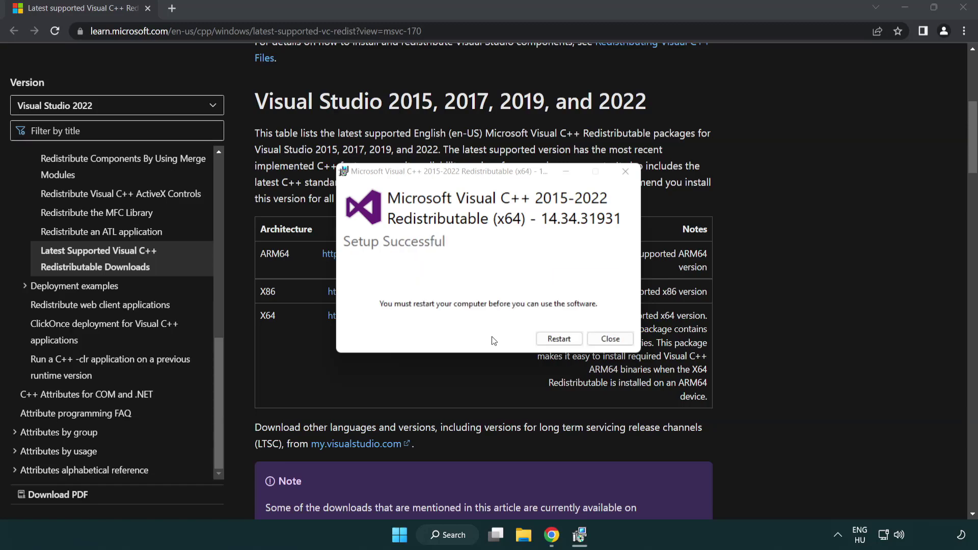
pyautogui.click(610, 339)
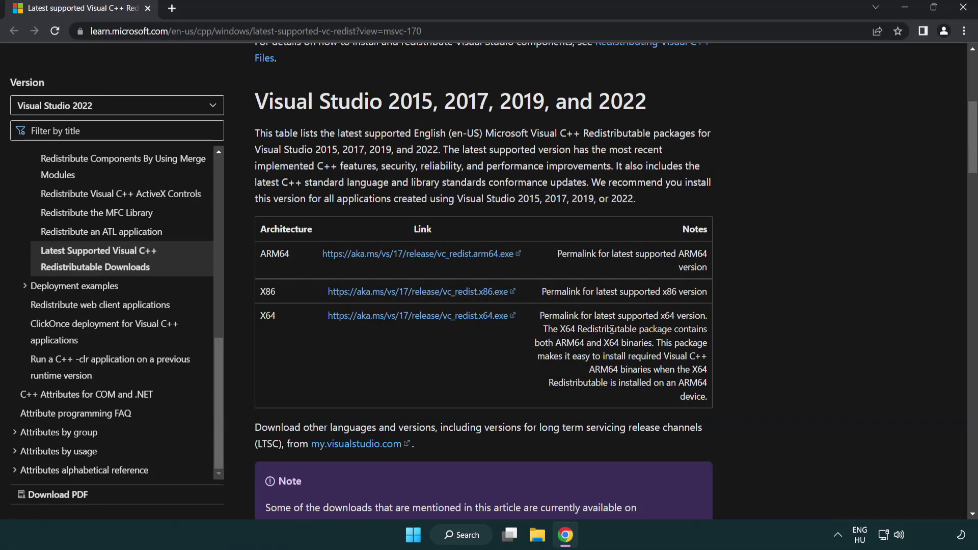
# Step: Close Chrome and launch Command Prompt as administrator from a Windows Search for cmd
pyautogui.click(959, 9)
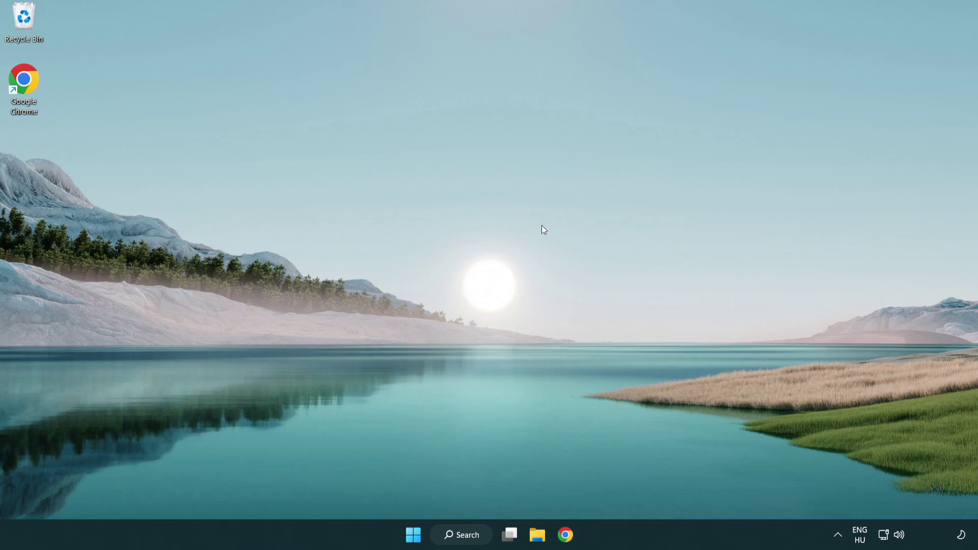
pyautogui.click(455, 534)
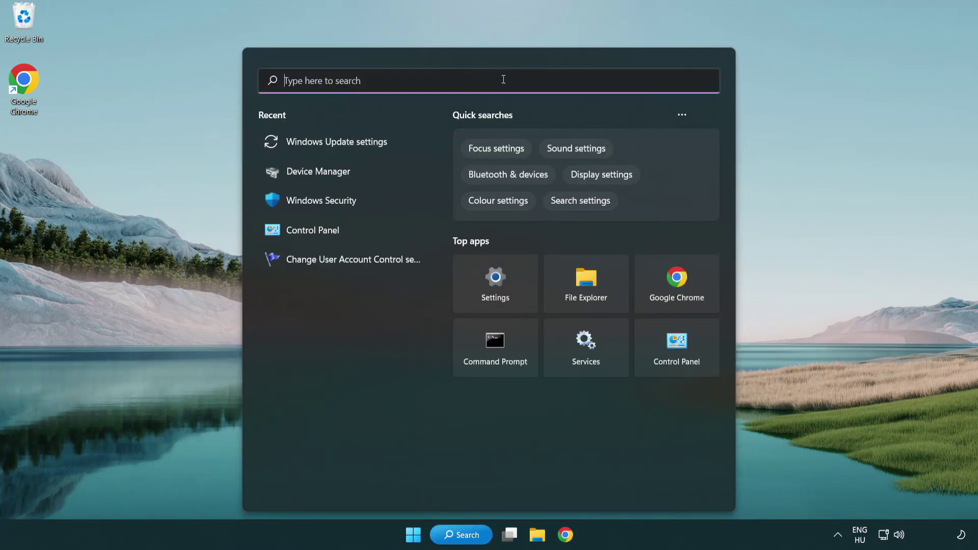
pyautogui.write('cmd')
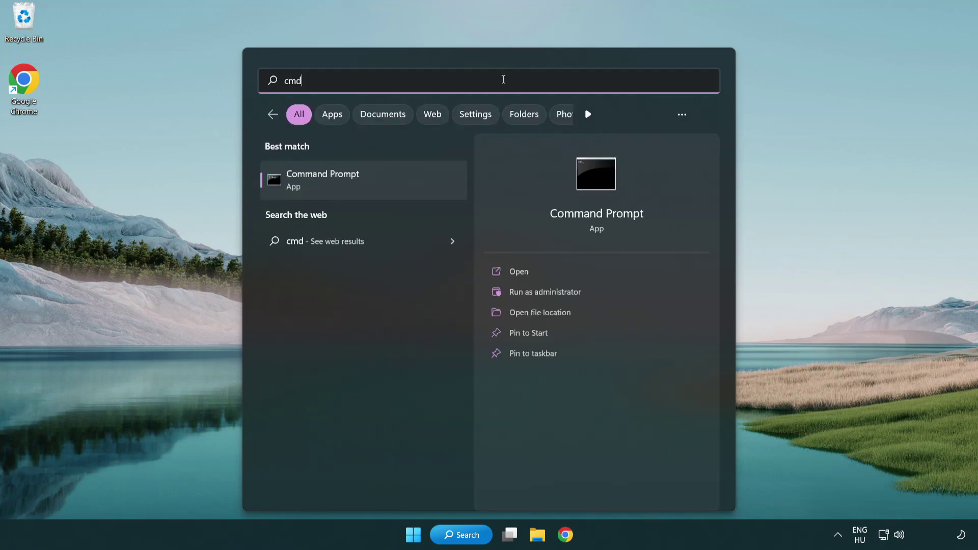
pyautogui.rightClick(375, 184)
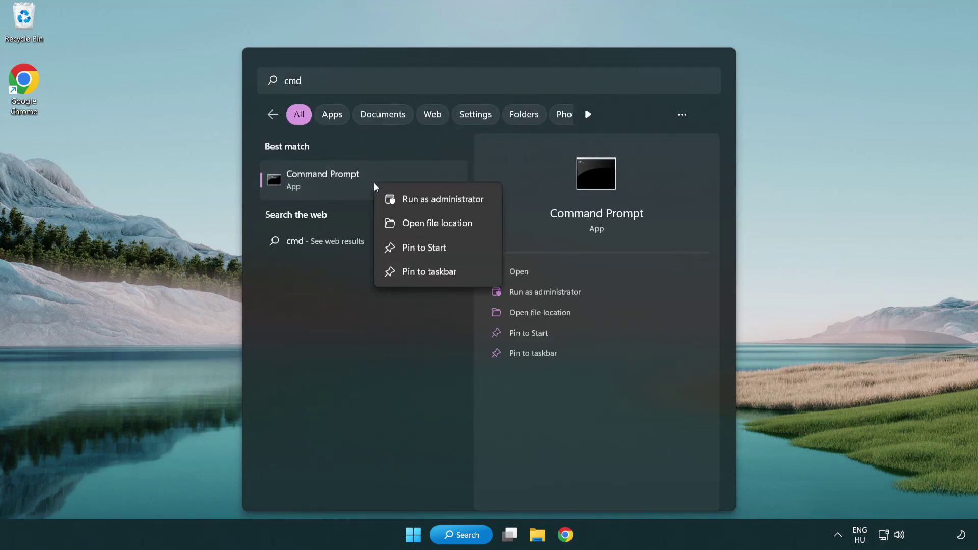
pyautogui.click(441, 203)
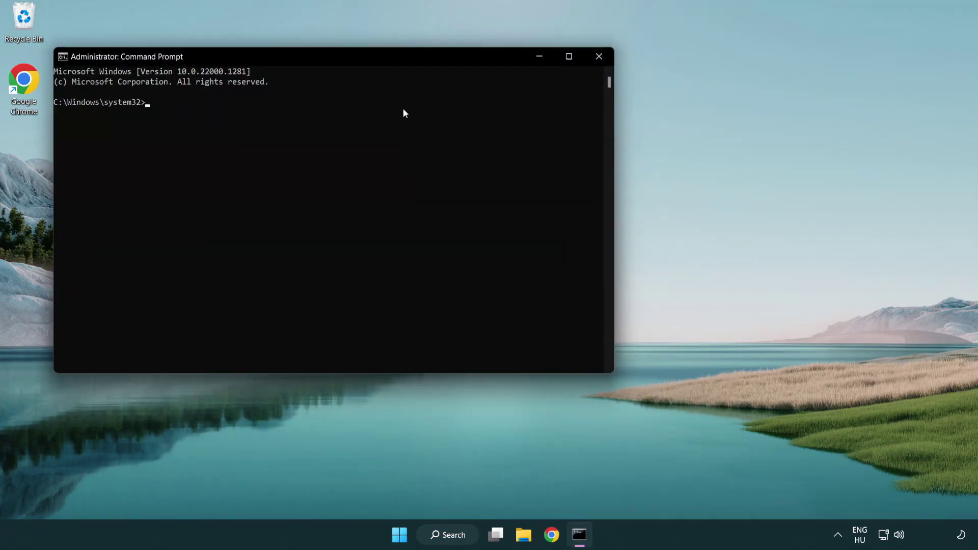
# Step: Run sfc /scannow in the administrator Command Prompt to verify system file integrity
pyautogui.moveTo(349, 57); pyautogui.dragTo(492, 99)
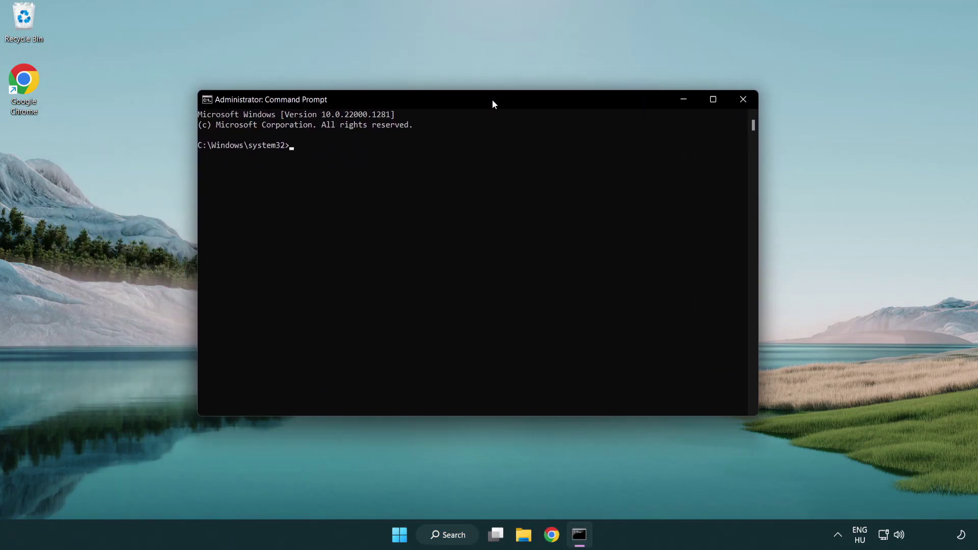
pyautogui.write('sfc /')
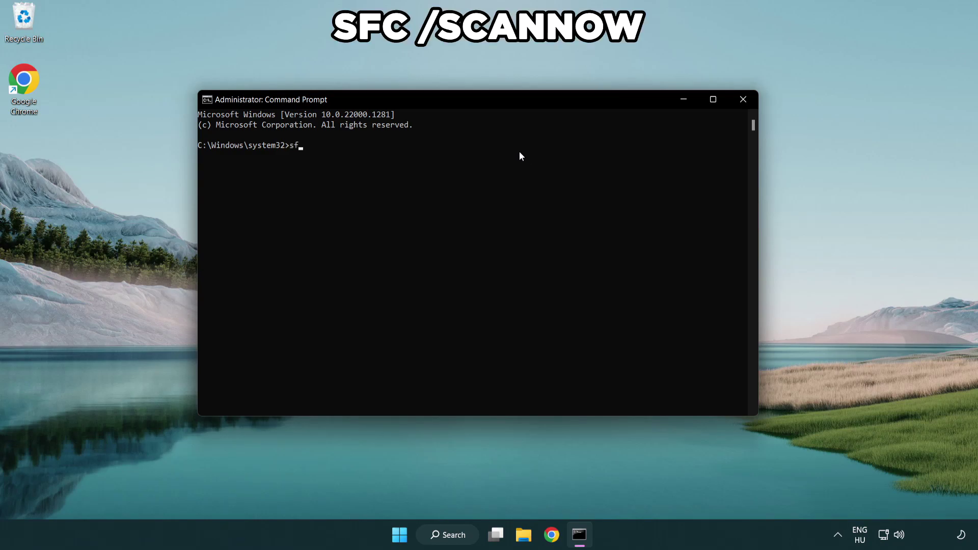
pyautogui.write('scannow')
pyautogui.press('Return')
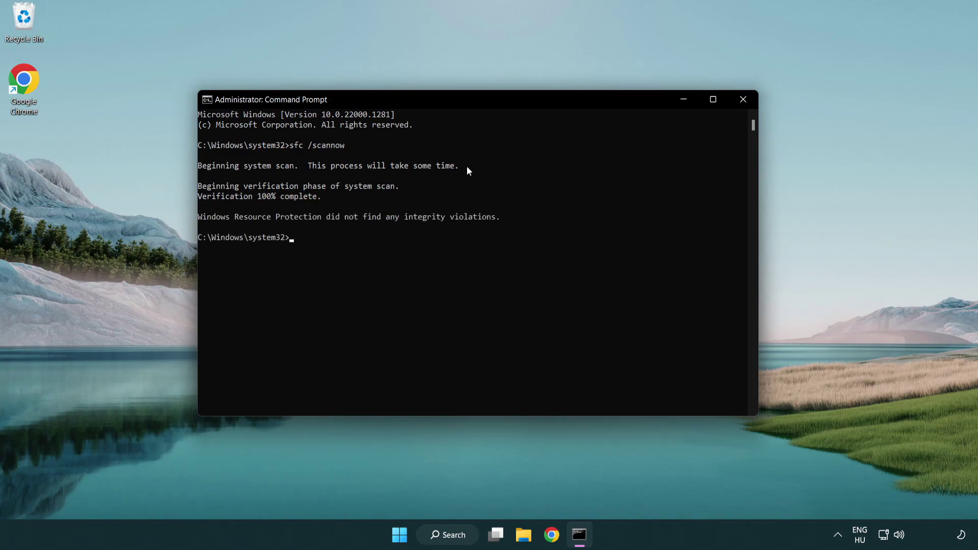
# Step: Close Command Prompt and bring up the Start menu's power options to restart
pyautogui.click(743, 100)
pyautogui.click(407, 539)
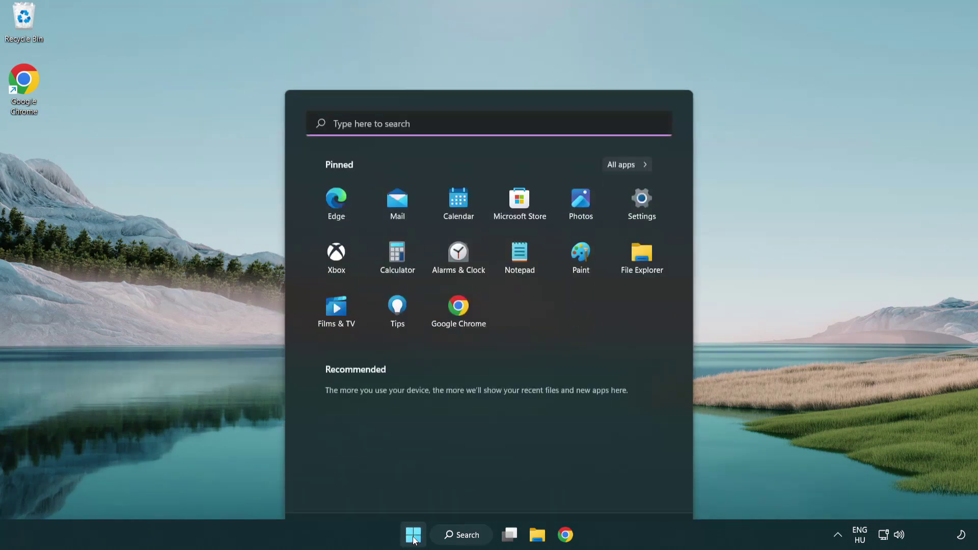
pyautogui.click(649, 490)
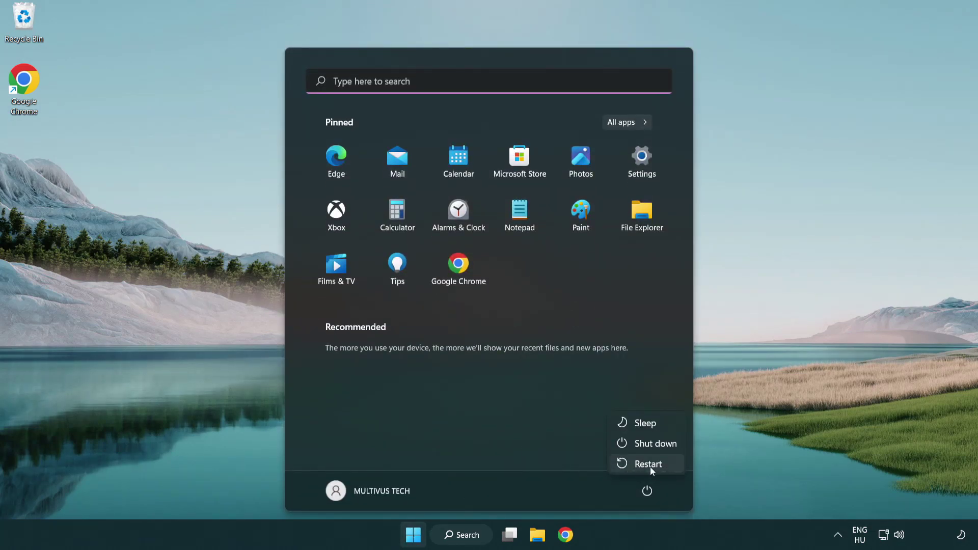